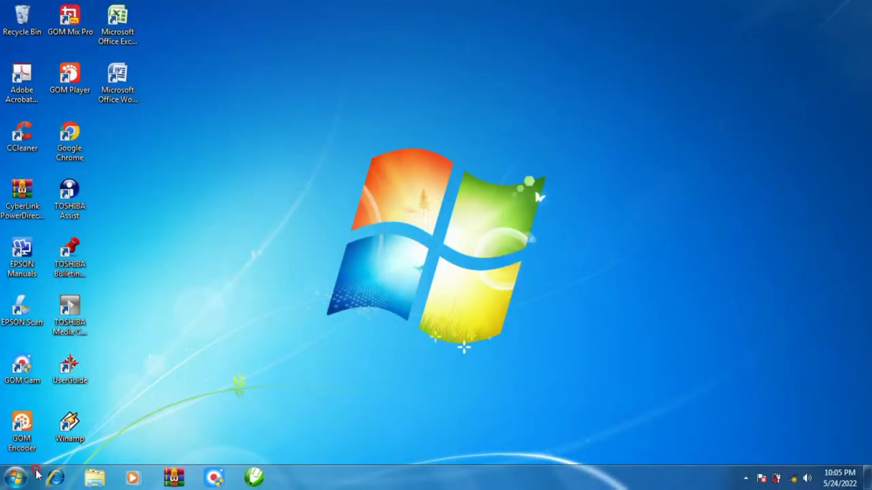
Launch Adobe Photoshop CS5.1 from the Windows 7 Start menu.
left_click(15, 480)
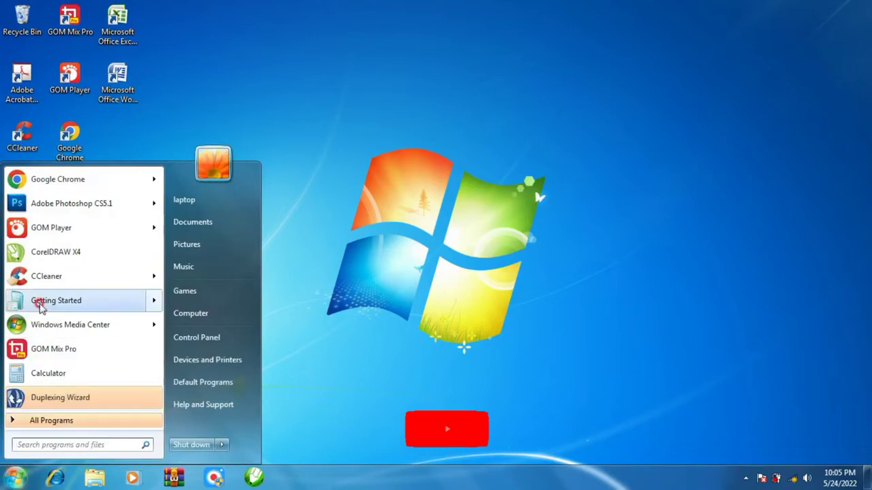
left_click(16, 209)
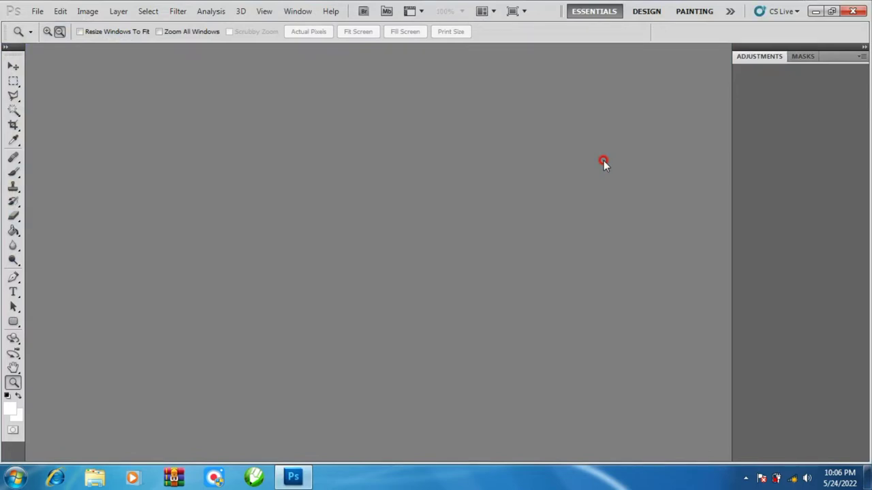
Show the Layers panel from the Window menu.
left_click(298, 11)
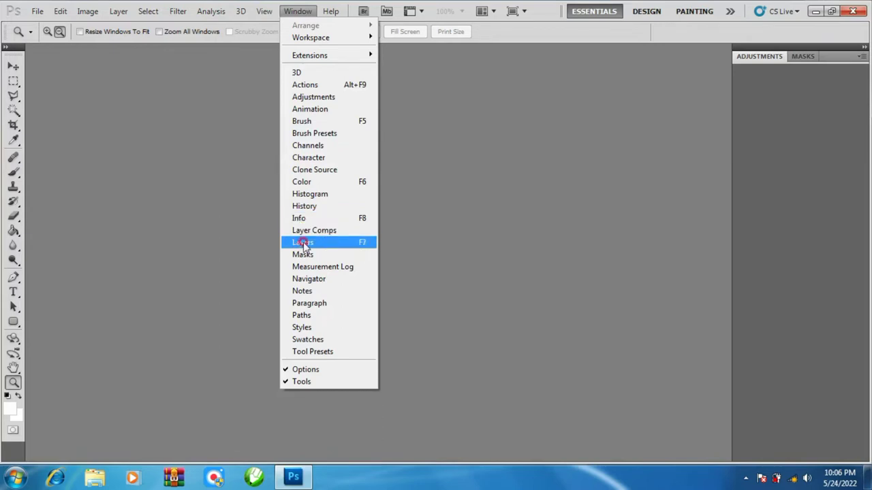
left_click(304, 244)
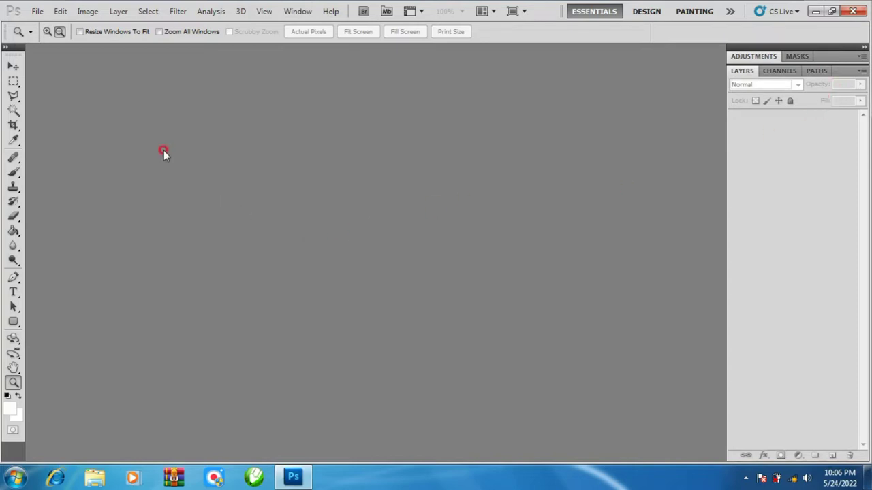
Open 'cara merubah foto menjadi warna sefia yang uniq.jpg' from Local Disk (D:).
left_click(38, 10)
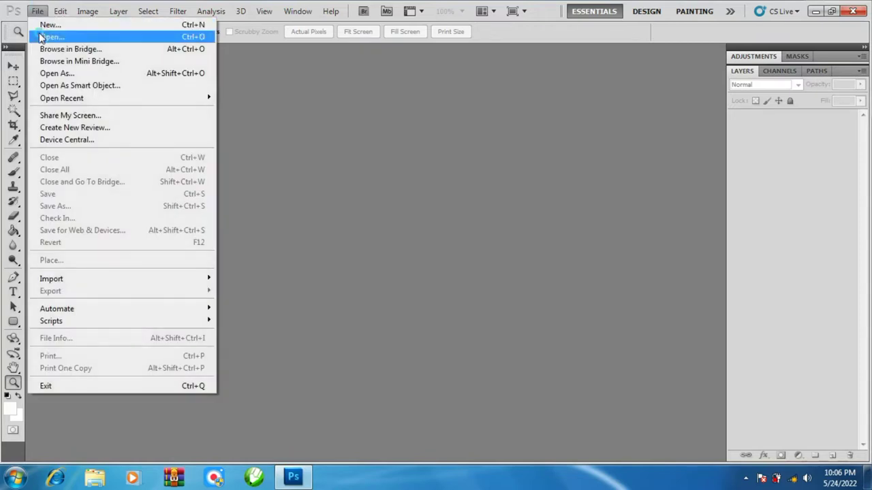
left_click(41, 38)
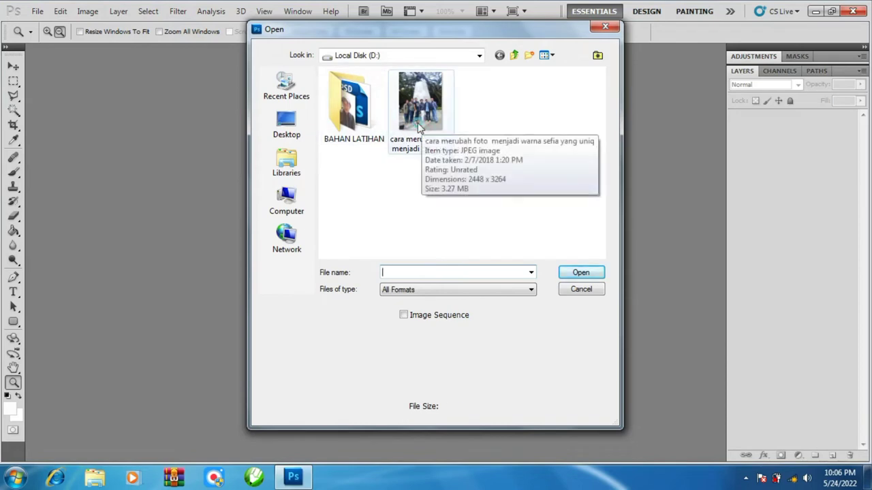
left_click(419, 128)
left_click(581, 272)
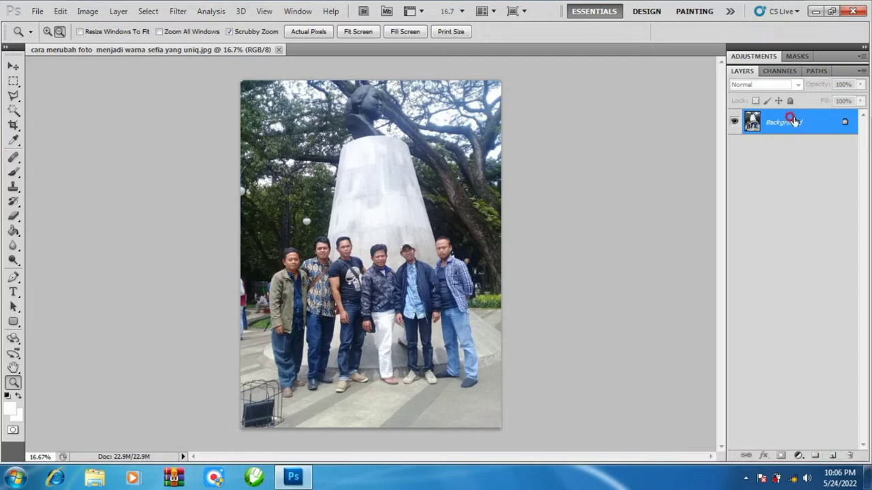
Drag the Background layer onto the New Layer button to create a Background copy.
mouse_move(798, 134)
left_mouse_down()
mouse_move(822, 305)
mouse_move(813, 344)
mouse_move(832, 456)
left_mouse_up()
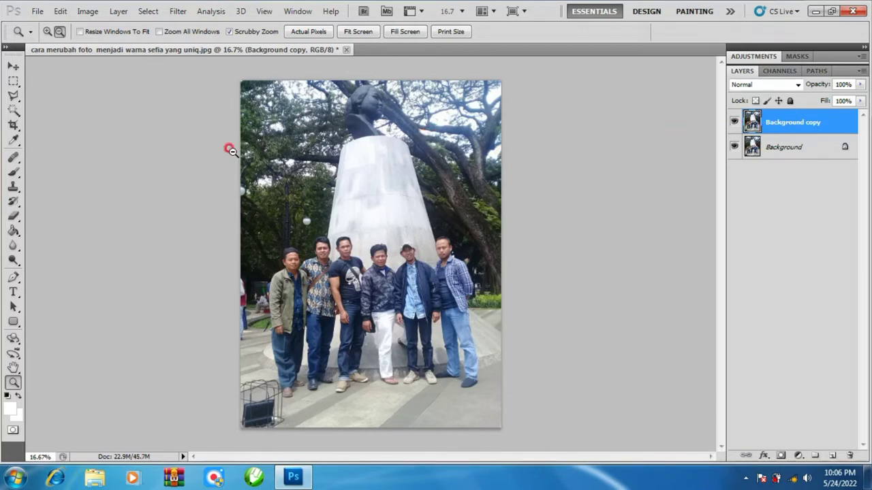
Desaturate the Background copy, toggling its visibility to compare with the colour original.
left_click(92, 14)
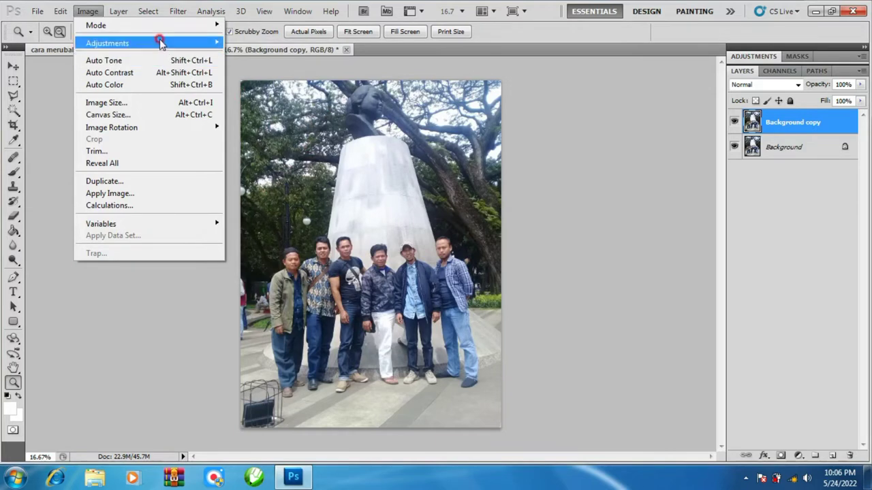
mouse_move(107, 43)
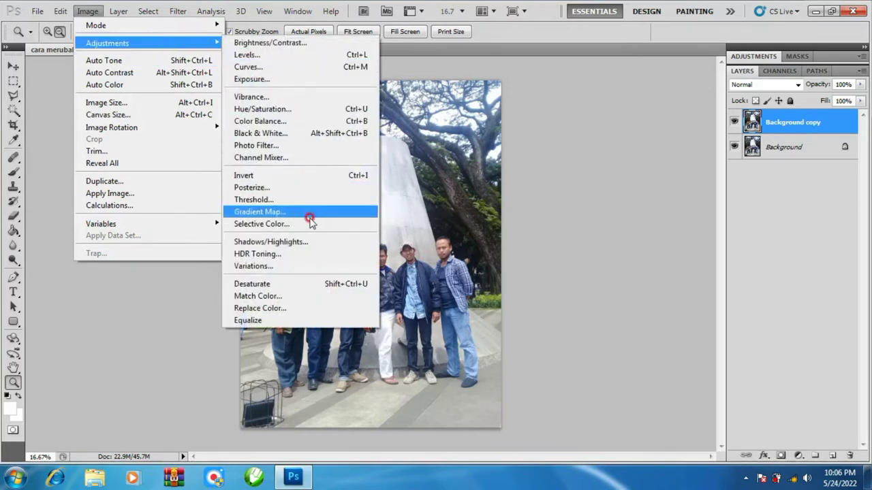
left_click(297, 287)
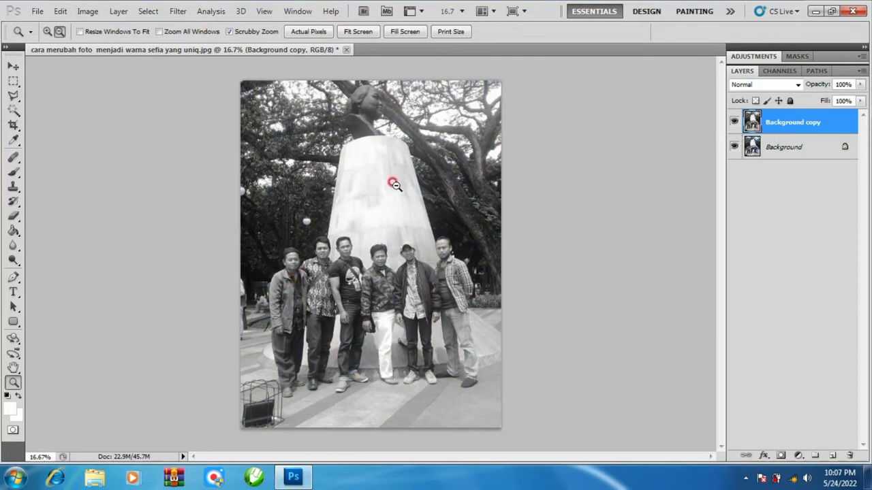
left_click(734, 126)
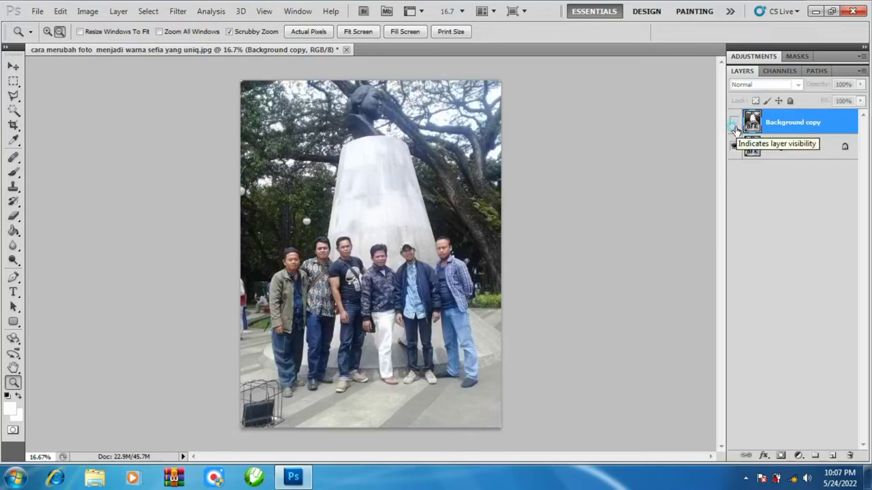
left_click(734, 127)
left_click(734, 127)
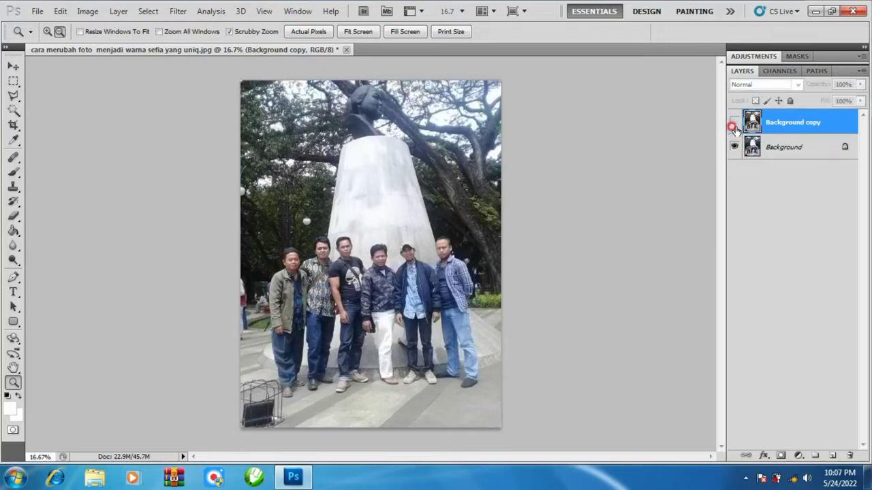
left_click(733, 127)
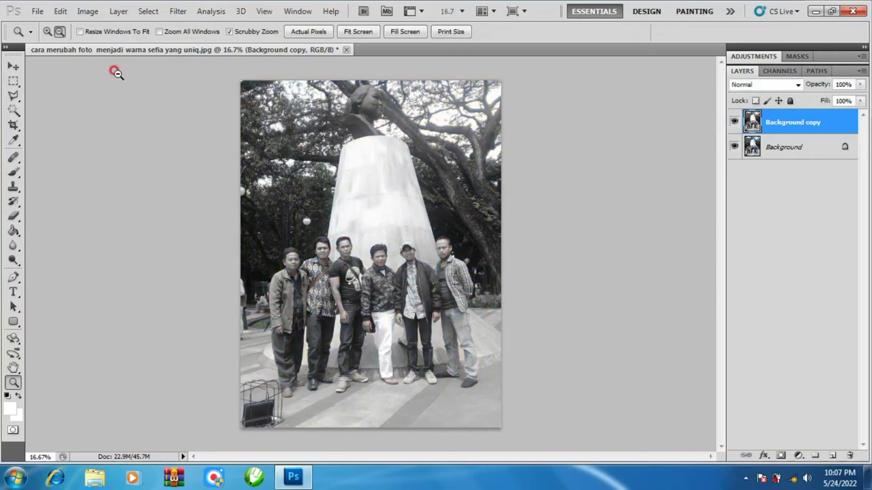
Open the Color Balance dialog, move it off the photo, and select Shadows.
left_click(96, 13)
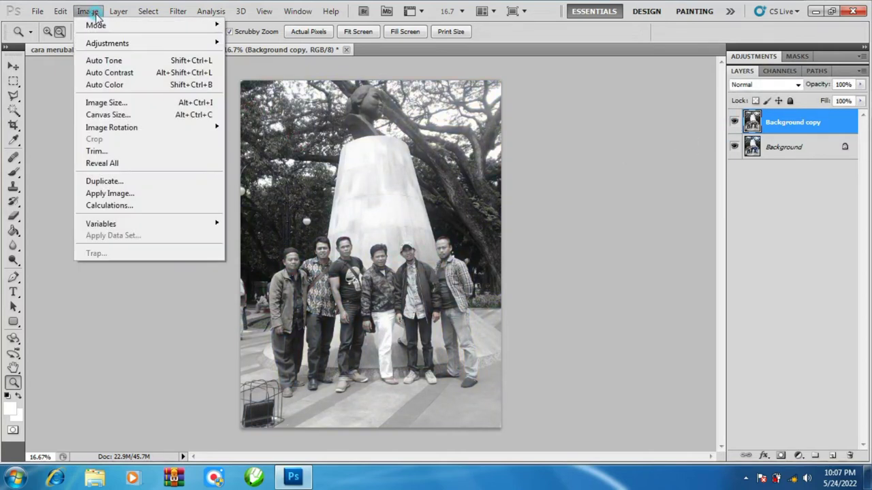
left_click(93, 43)
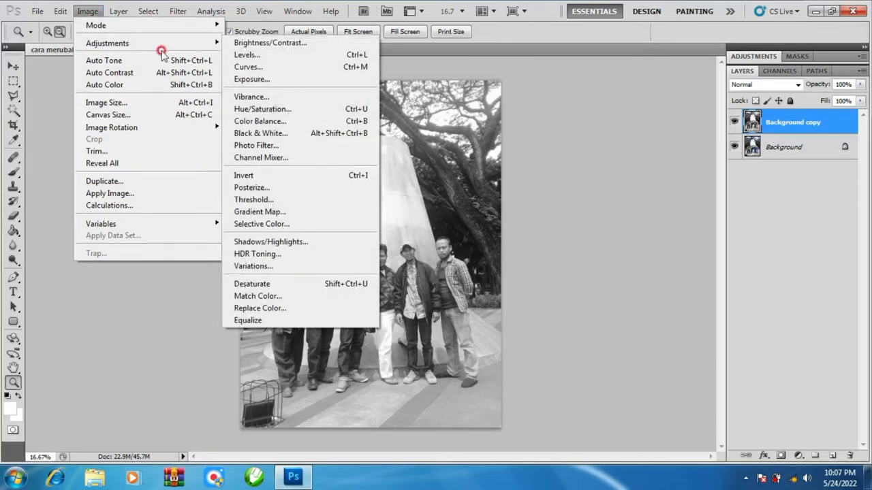
left_click(263, 99)
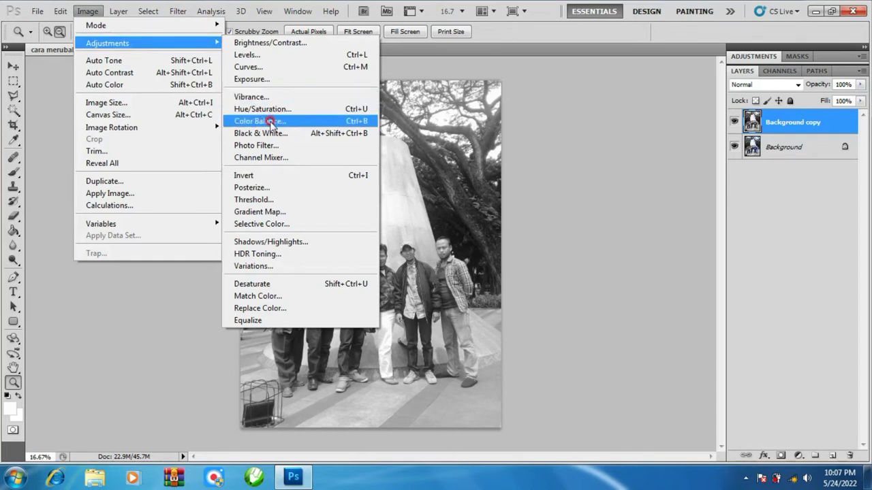
left_click(272, 122)
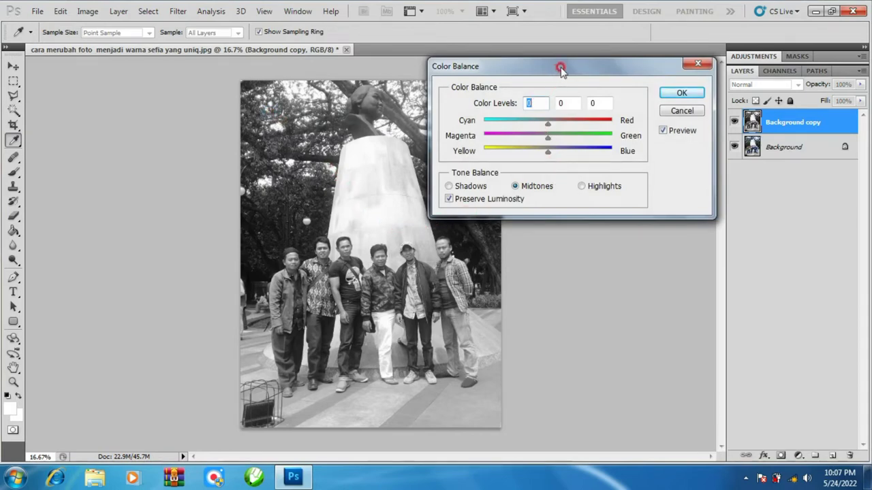
mouse_move(560, 68)
left_mouse_down()
mouse_move(560, 40)
mouse_move(549, 55)
mouse_move(549, 45)
left_mouse_up()
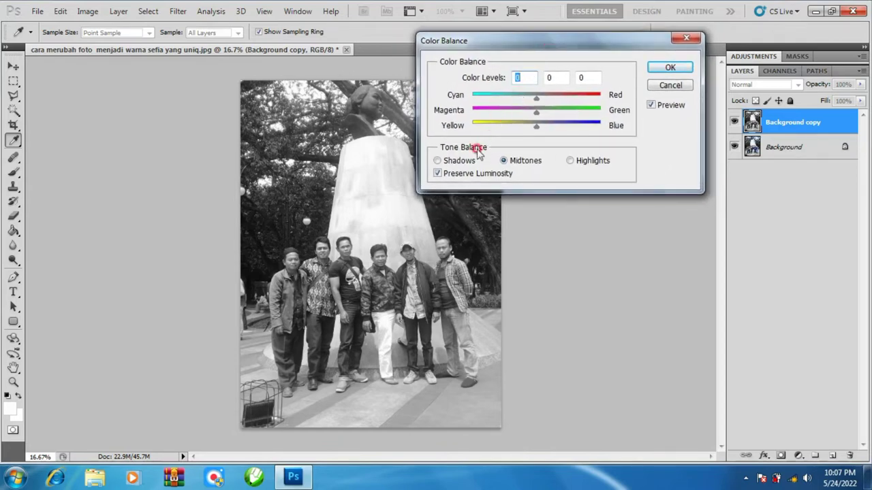
left_click(440, 161)
Set the Shadows colour levels to 37, -10 and -48.
left_click(437, 162)
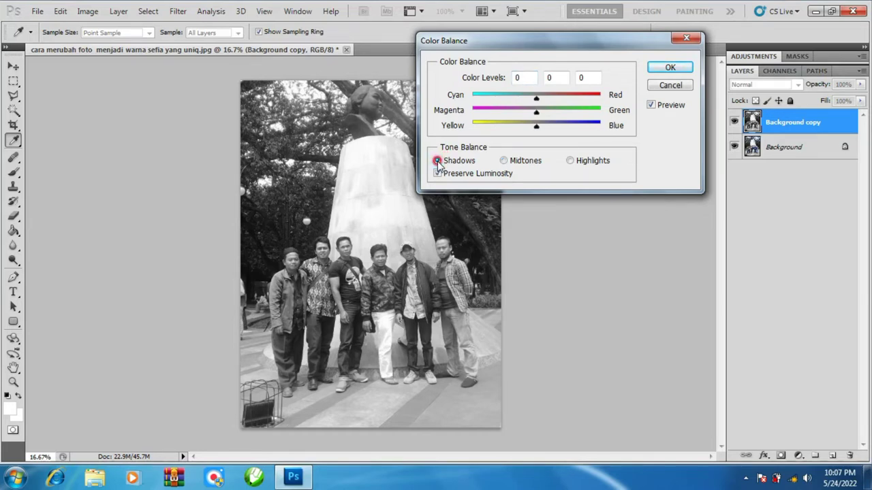
left_click(522, 74)
left_click_drag(527, 77, 481, 63)
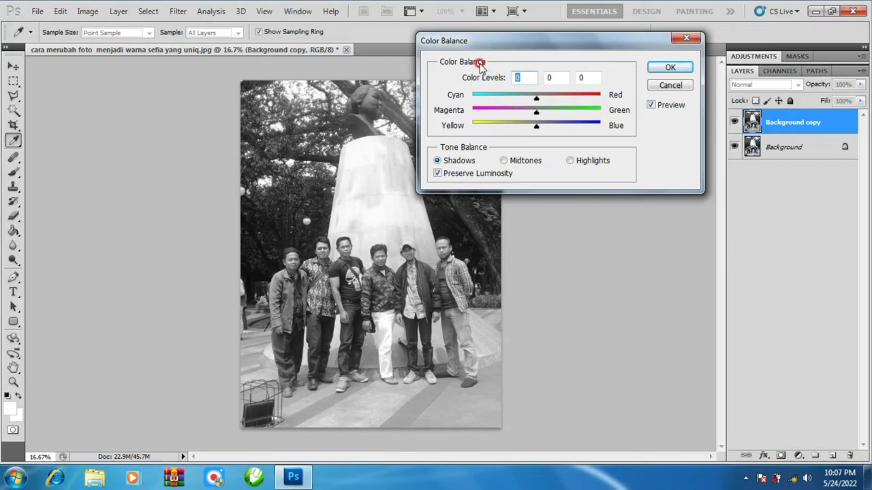
type("3")
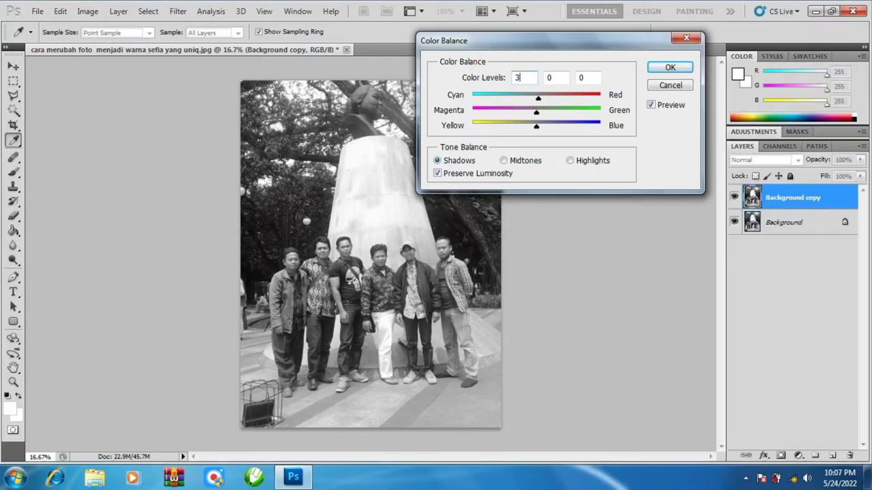
type("7")
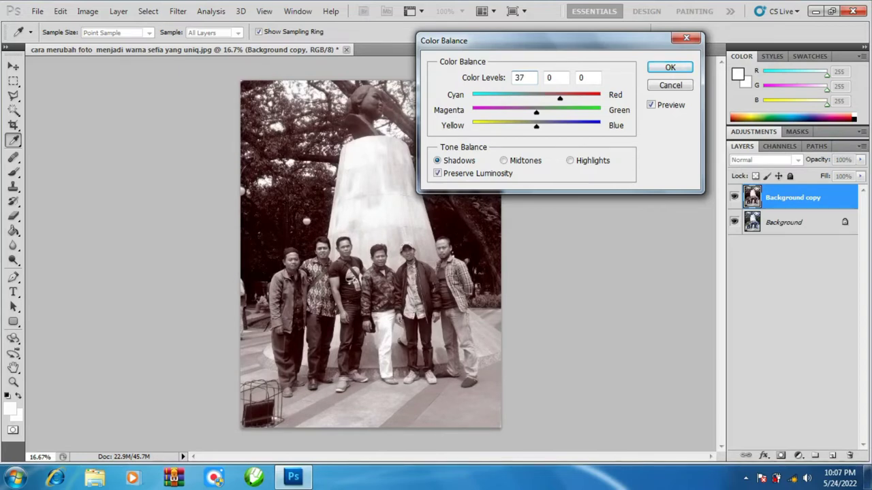
double_click(553, 77)
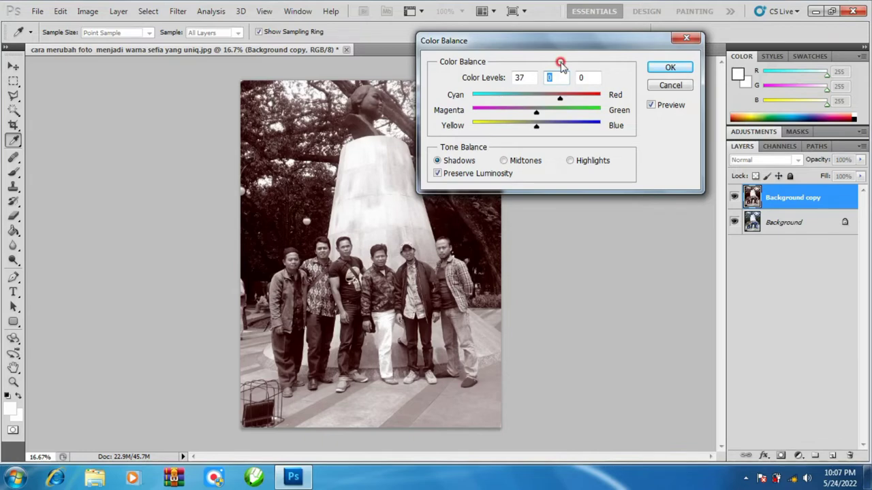
type("-1")
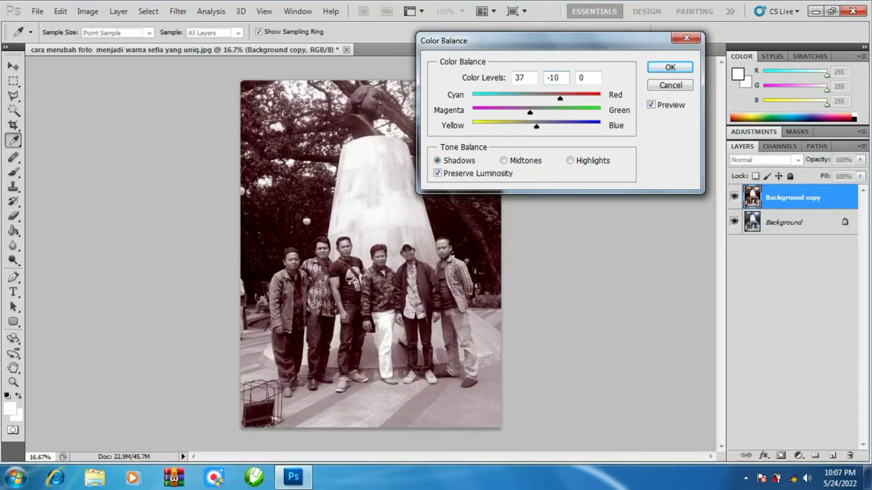
left_click(587, 77)
left_click_drag(578, 75, 582, 63)
type("-")
type("4")
type("8")
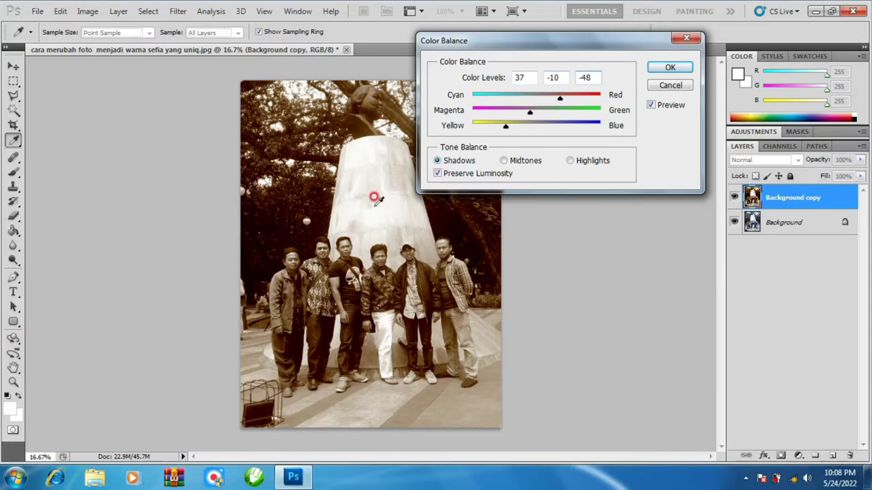
Set the Midtones colour levels to 27, -14 and -61.
left_click(504, 160)
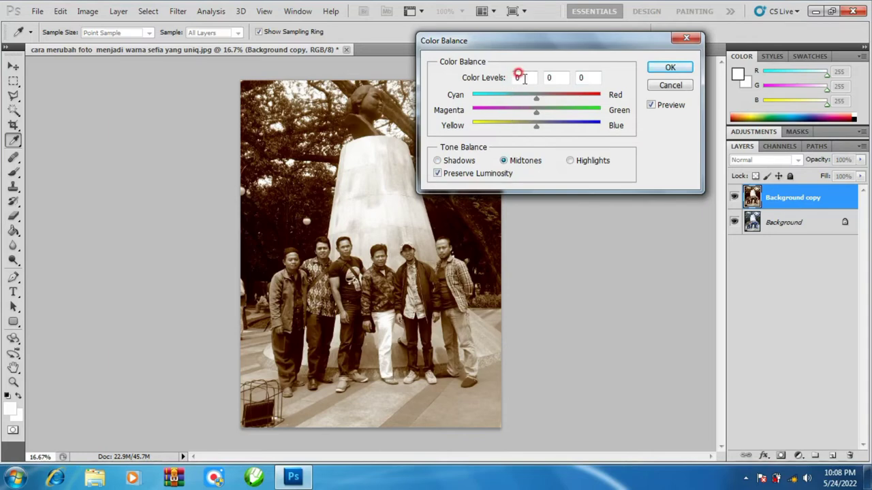
left_click(502, 77)
type("2")
type("7")
left_click(552, 77)
double_click(545, 76)
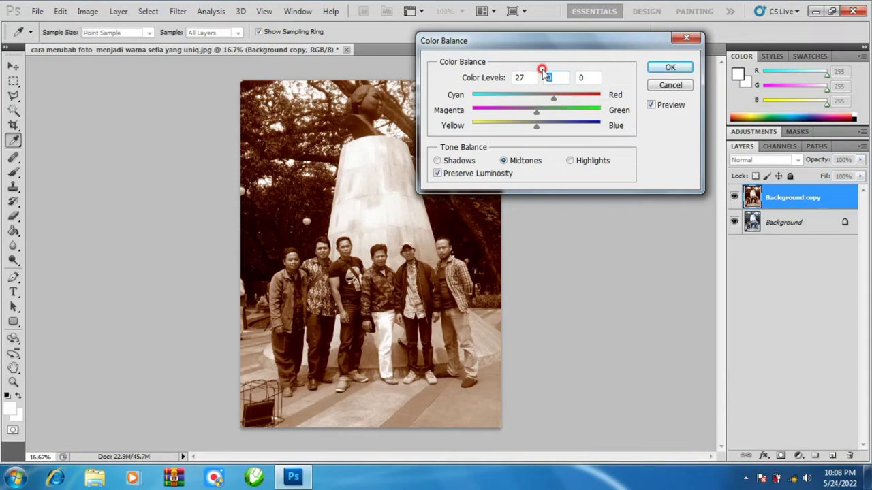
type("-")
type("14")
double_click(588, 77)
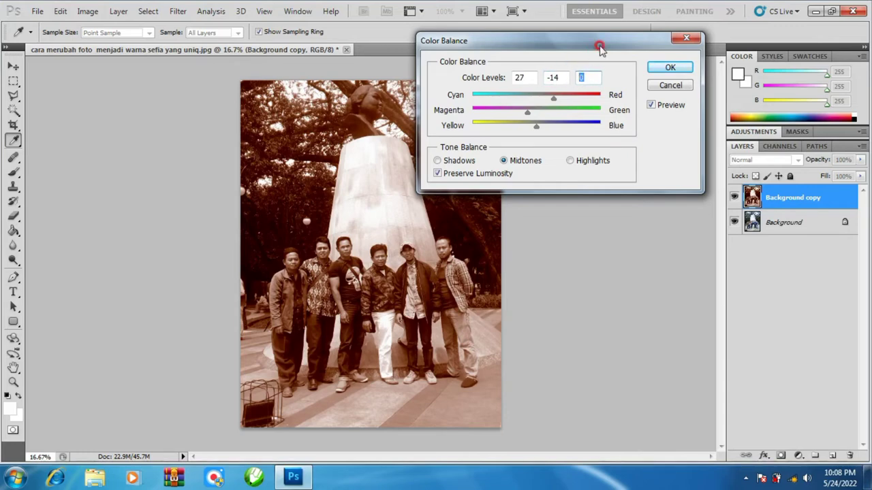
type("-")
type("61")
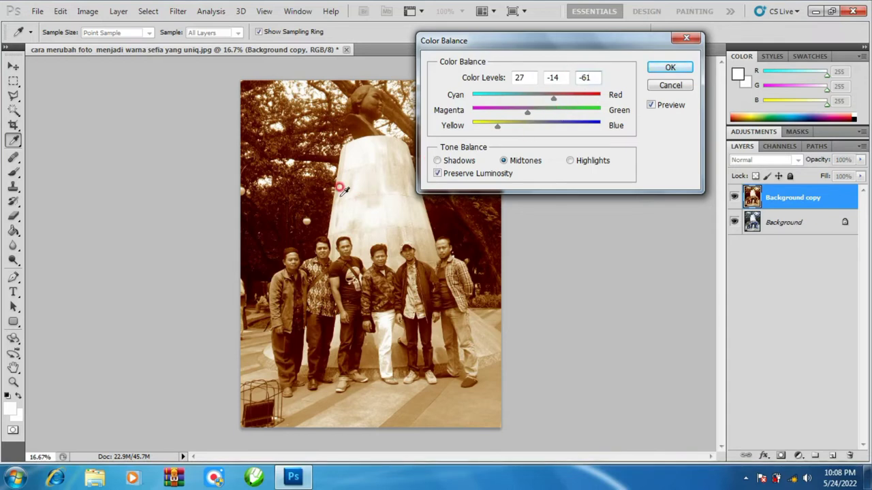
Set the Highlights colour levels to -25, 5 and 21, then confirm the dialog.
left_click(573, 161)
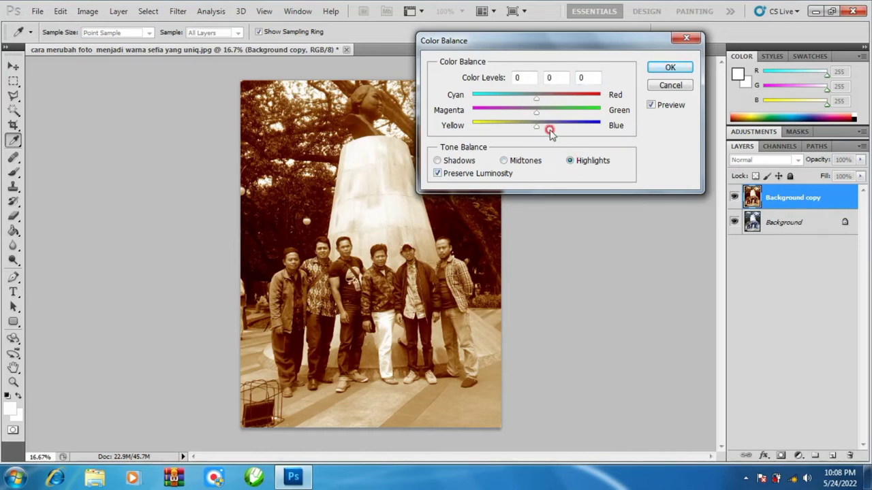
double_click(521, 77)
left_click(495, 73)
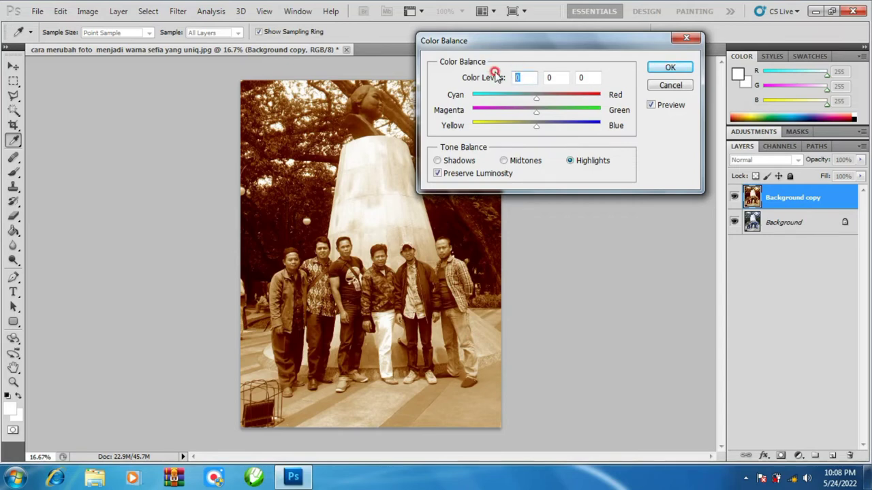
type("-2")
type("5")
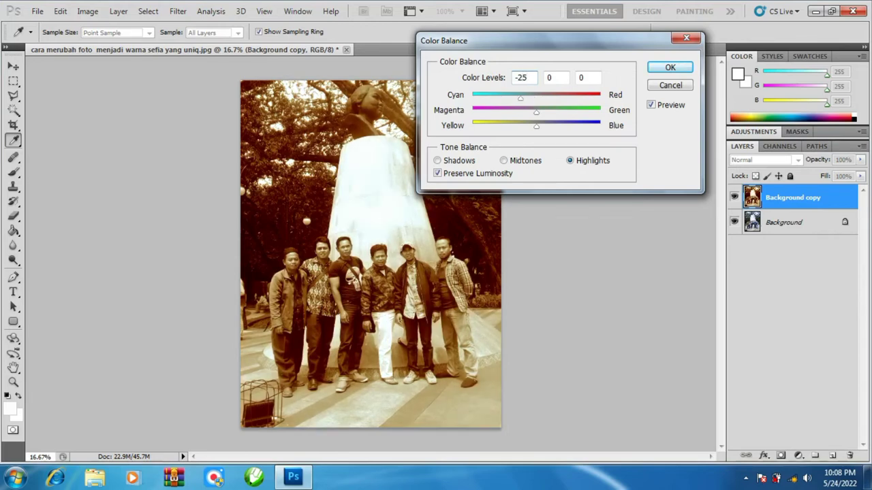
left_click(495, 73)
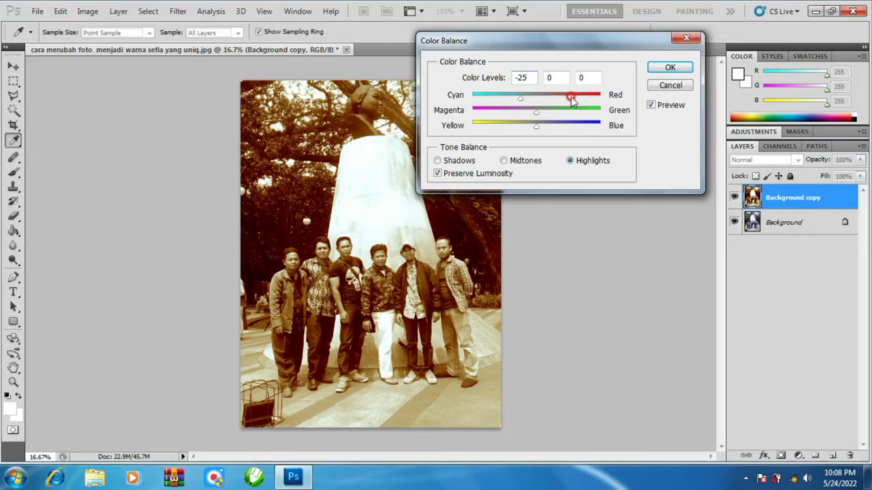
left_click(558, 76)
double_click(544, 74)
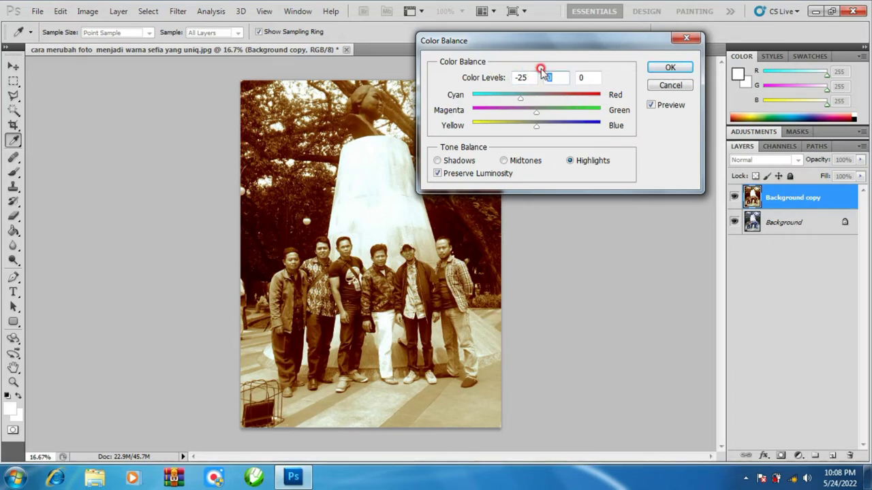
type("5")
left_click(572, 79)
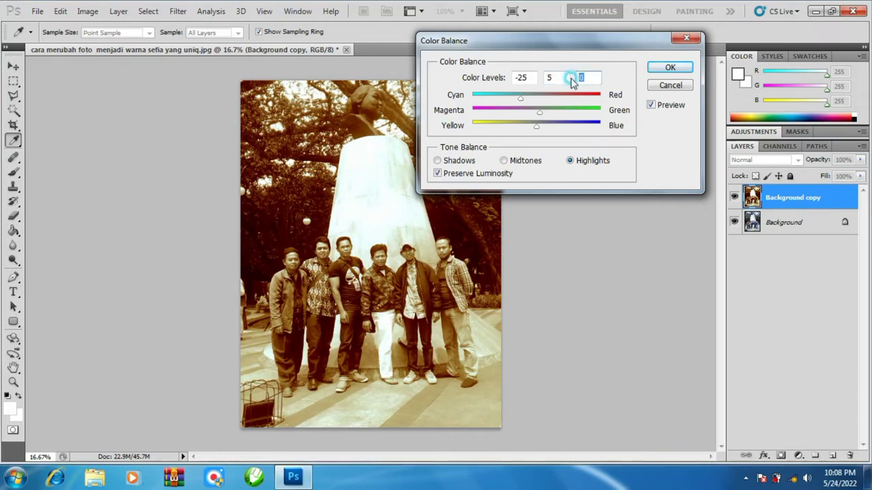
left_click(580, 64)
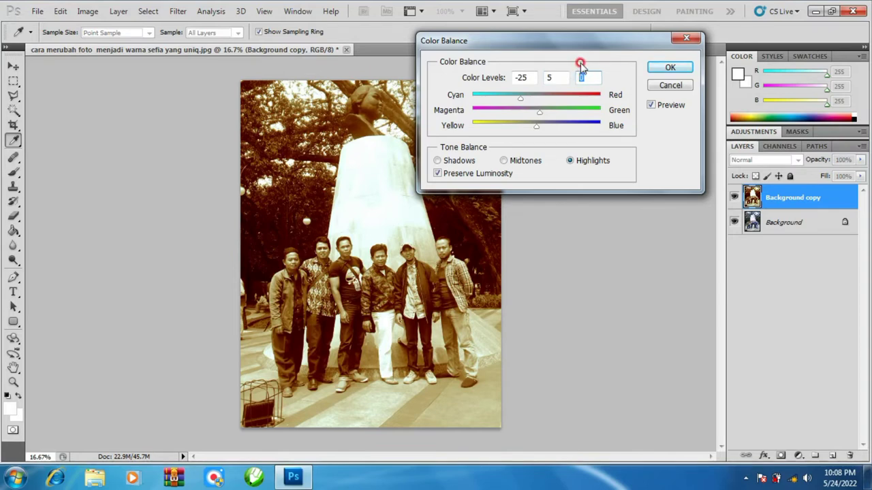
type("2")
type("1")
left_click(668, 70)
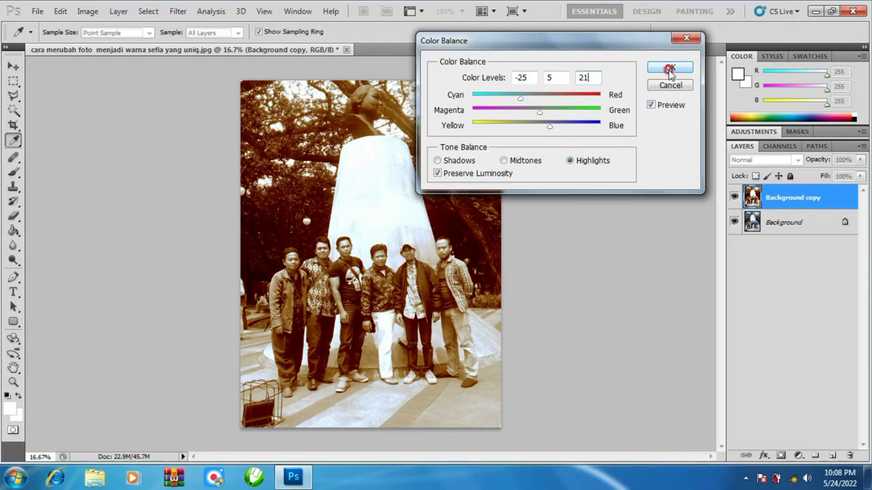
Apply the colour balance, compare the sepia copy with the original, and open blend modes.
key("z")
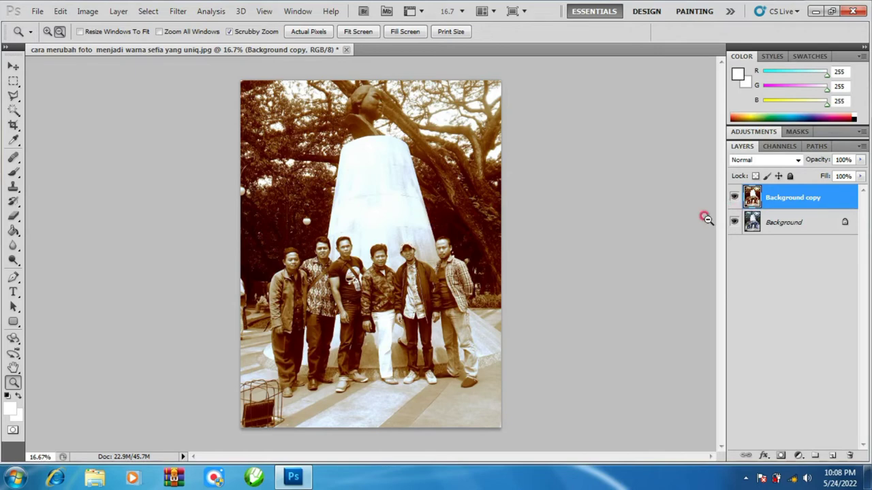
left_click(735, 197)
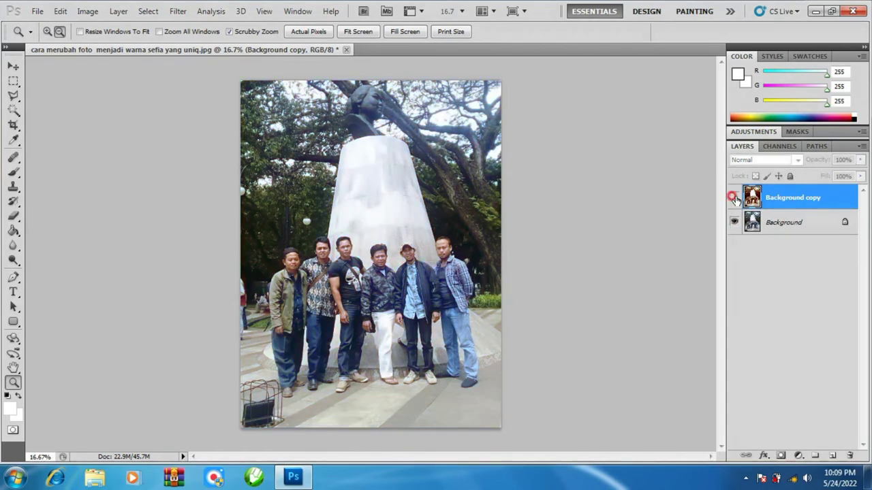
left_click(734, 197)
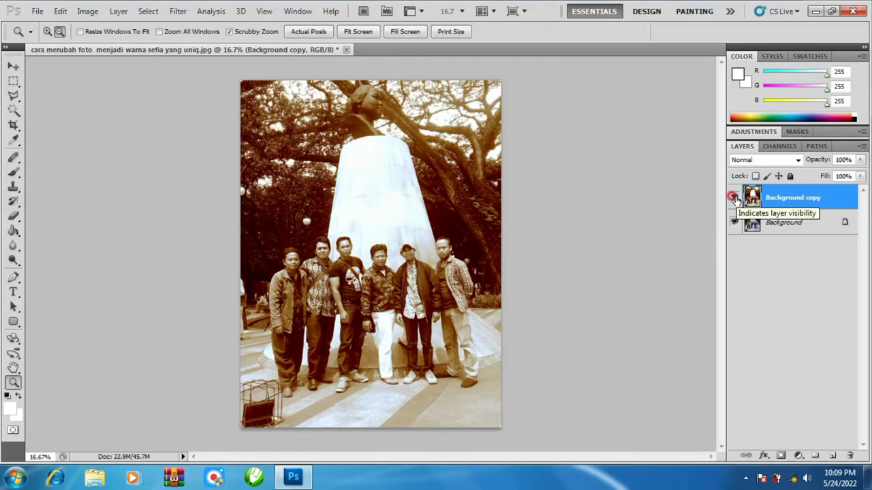
left_click(735, 196)
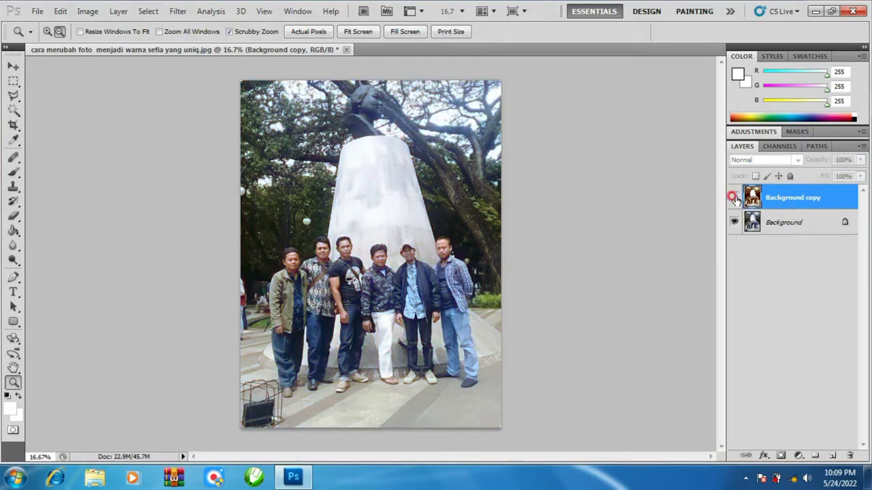
left_click(734, 197)
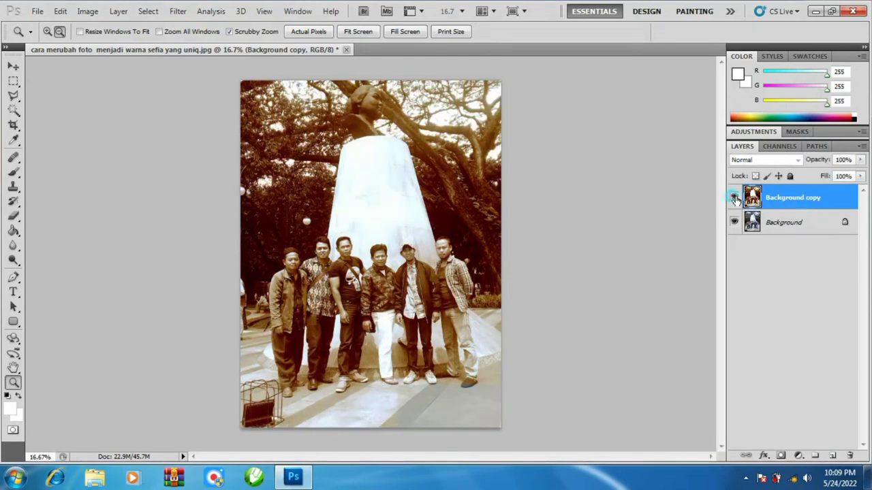
left_click(794, 161)
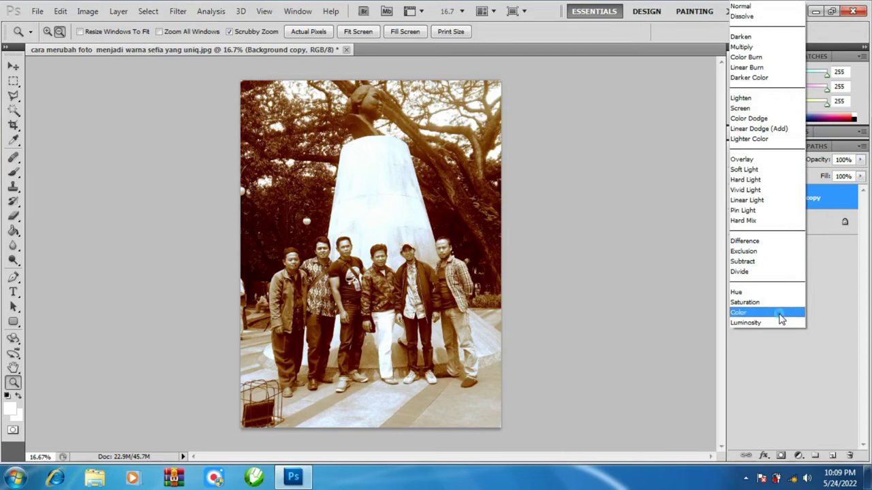
Set the Background copy layer to Color blend mode, then hide and show it to compare with the original.
left_click(780, 317)
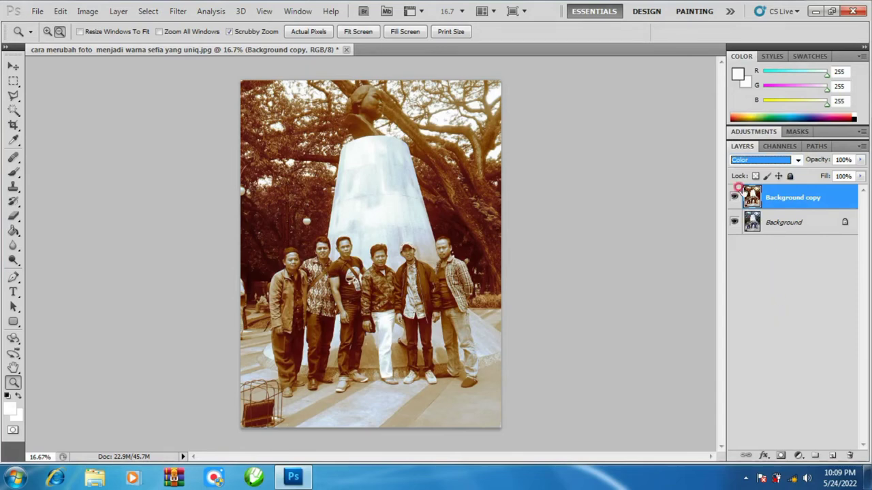
left_click(734, 197)
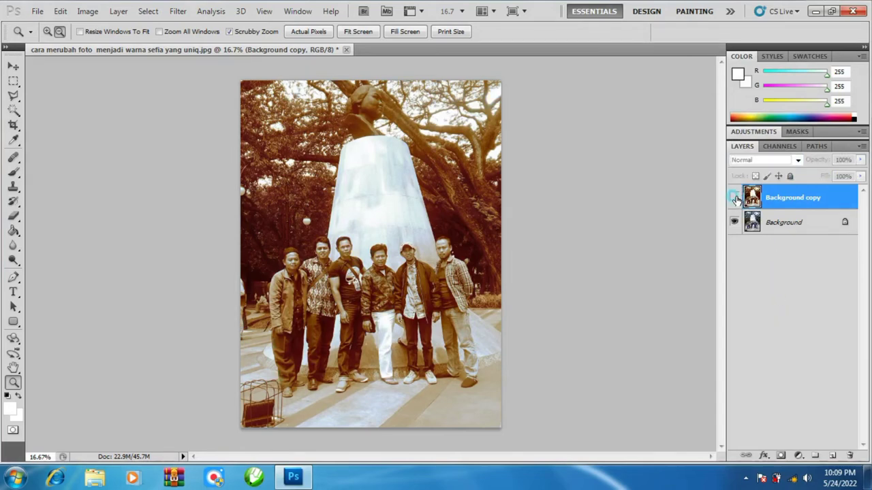
left_click(734, 197)
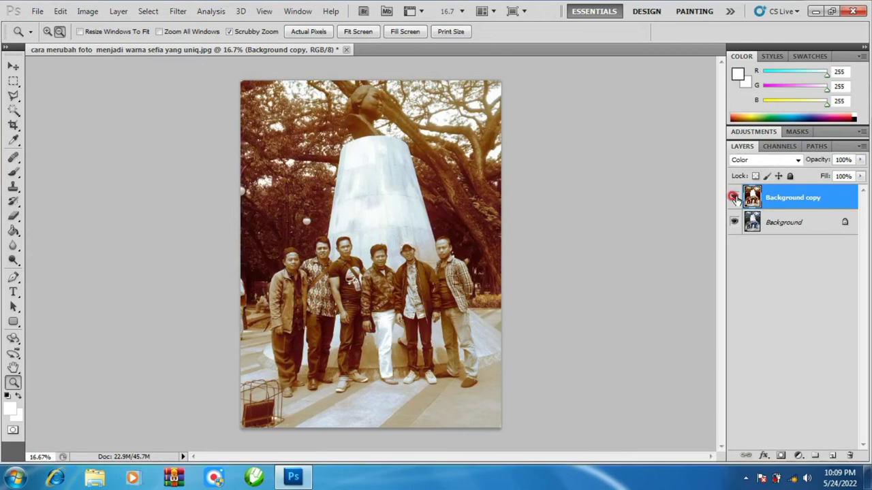
Lower the Background copy layer's opacity to 86%, then zoom out on the photo.
left_click(857, 161)
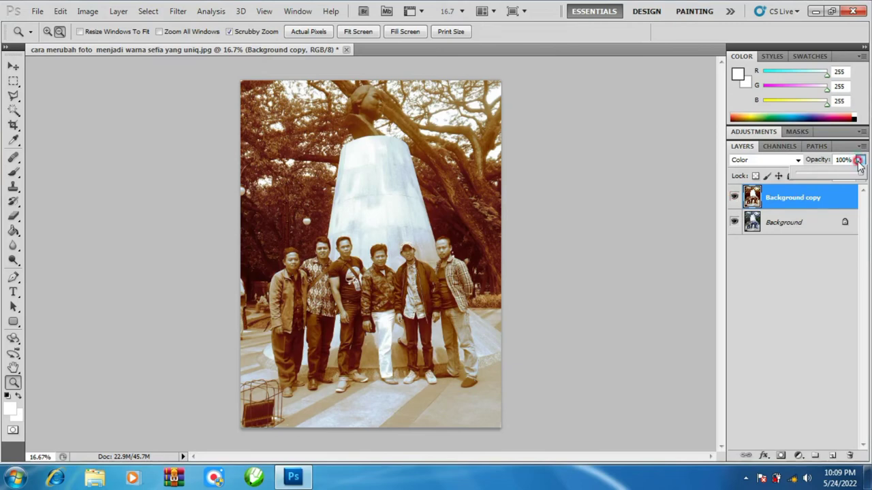
mouse_move(859, 167)
left_mouse_down()
mouse_move(861, 174)
mouse_move(848, 176)
left_mouse_up()
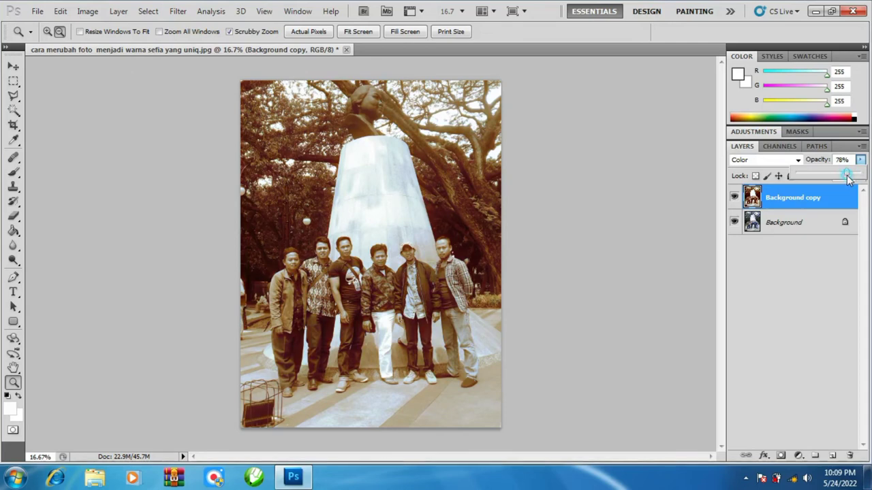
mouse_move(848, 175)
left_mouse_down()
mouse_move(825, 178)
mouse_move(852, 179)
left_mouse_up()
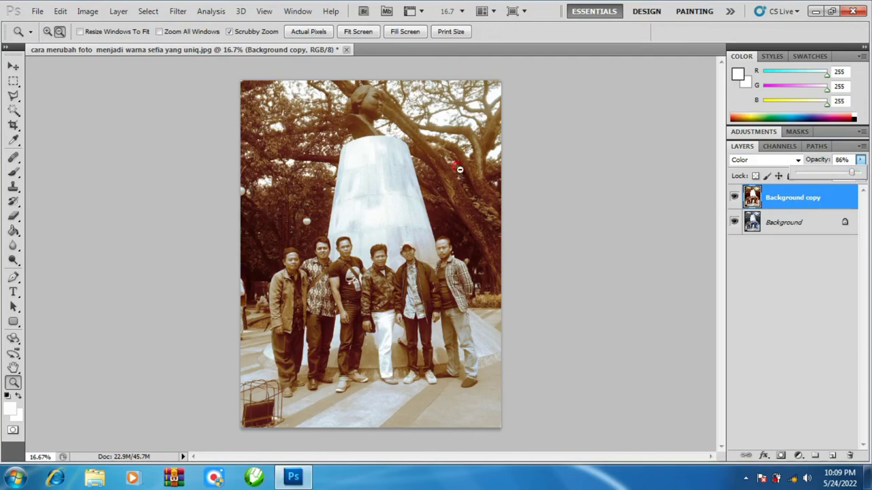
left_click(414, 163)
left_click(414, 163)
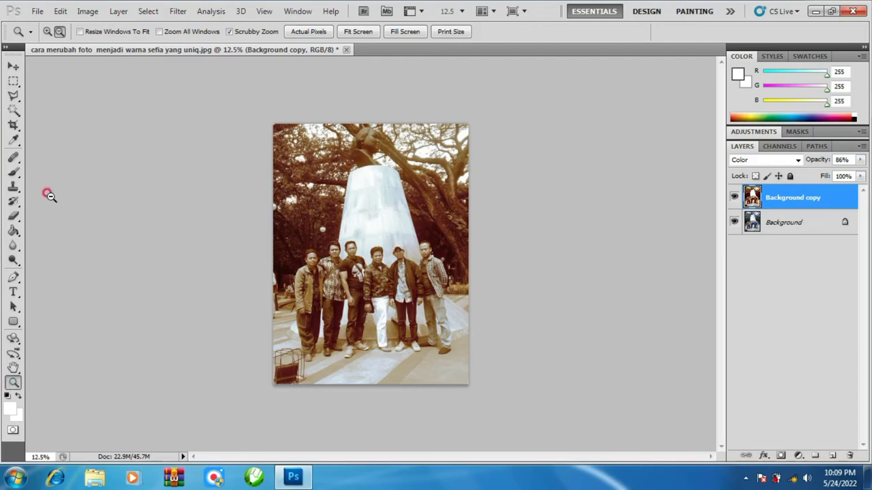
Zoom in on the group of men and scroll up and down to inspect the sepia tones.
left_click(49, 31)
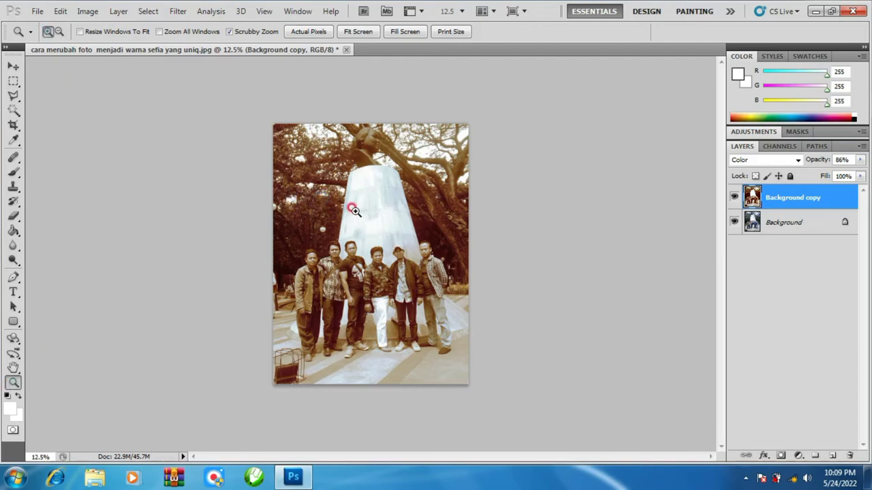
left_click(378, 252)
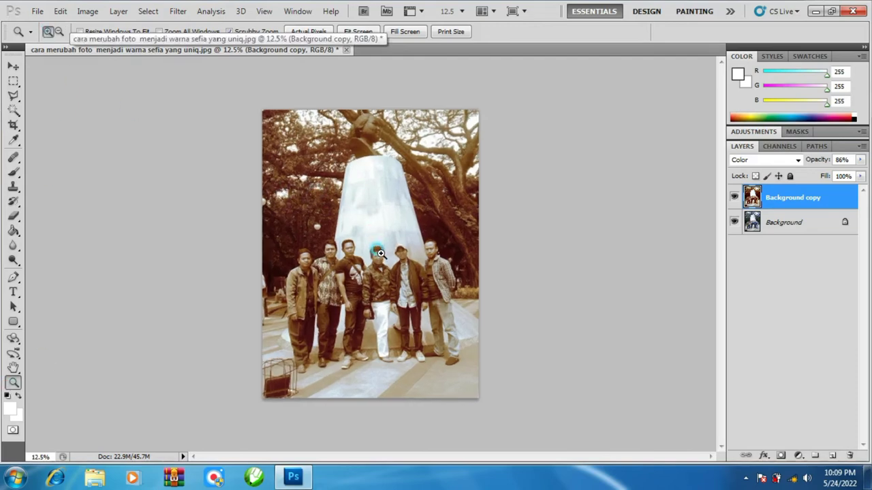
left_click(383, 254)
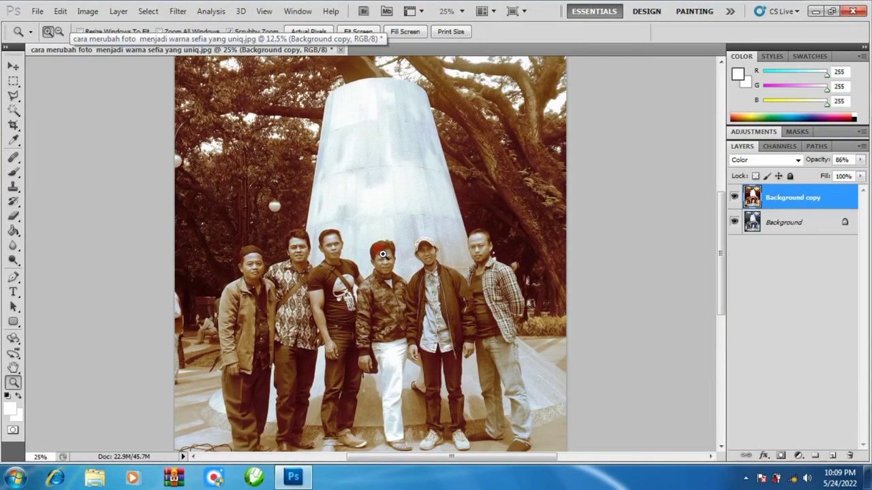
scroll(382, 254, "down", 2)
scroll(384, 256, "down", 2)
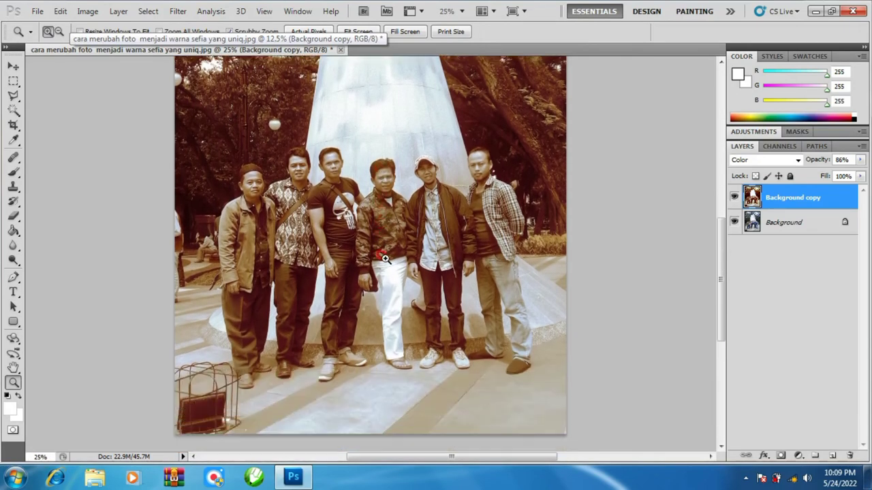
left_click(394, 269)
scroll(395, 270, "up", 2)
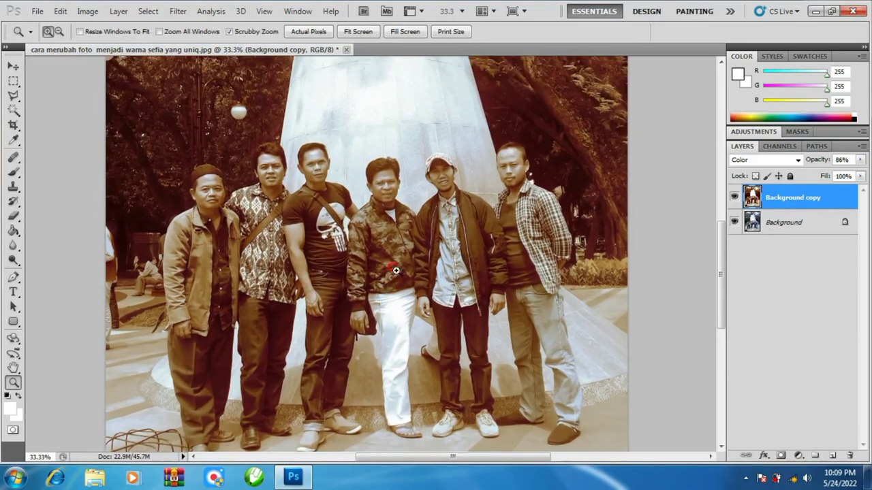
scroll(407, 239, "up", 1)
scroll(406, 238, "up", 1)
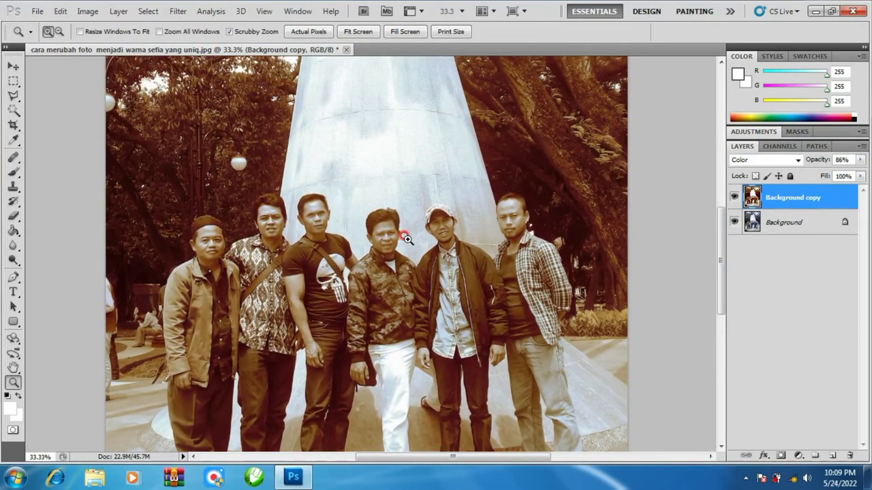
scroll(406, 238, "up", 2)
scroll(405, 238, "up", 1)
scroll(405, 237, "up", 1)
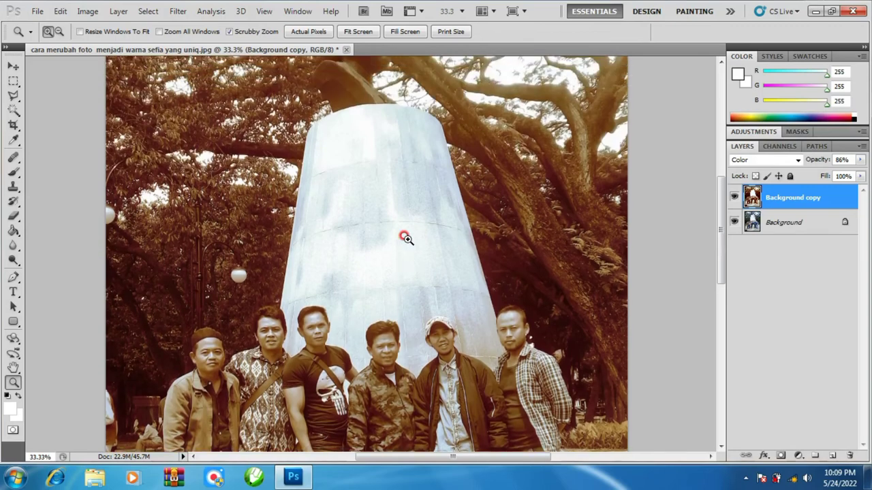
scroll(405, 237, "up", 2)
scroll(404, 237, "up", 1)
scroll(405, 237, "up", 1)
scroll(405, 237, "down", 2)
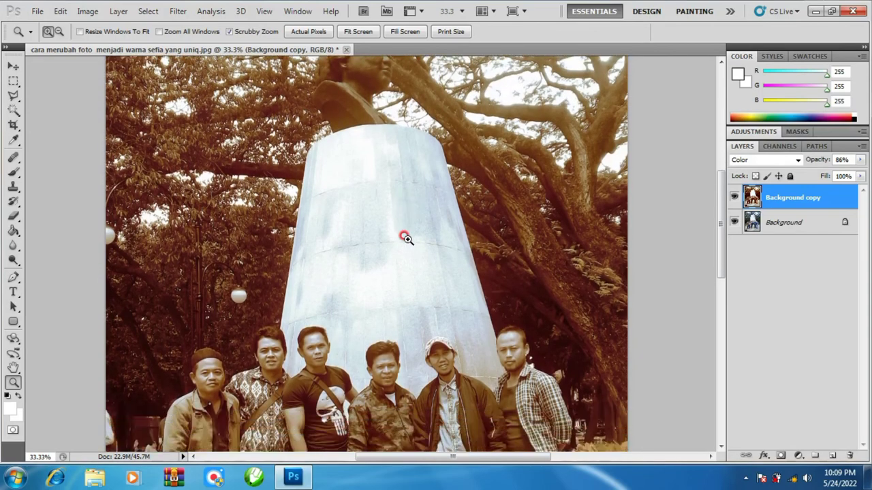
scroll(405, 237, "down", 1)
scroll(405, 237, "down", 1)
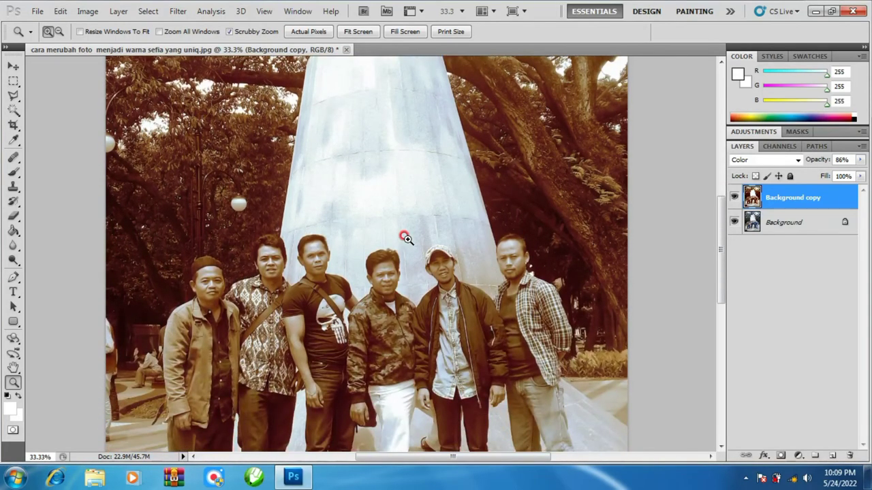
scroll(405, 237, "down", 1)
scroll(405, 237, "down", 1)
scroll(405, 237, "down", 2)
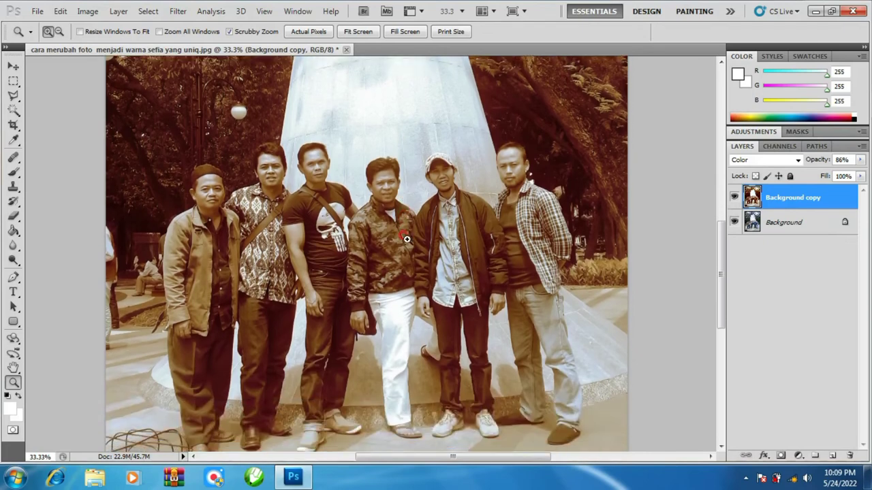
scroll(407, 238, "down", 1)
scroll(406, 238, "down", 1)
scroll(405, 239, "down", 1)
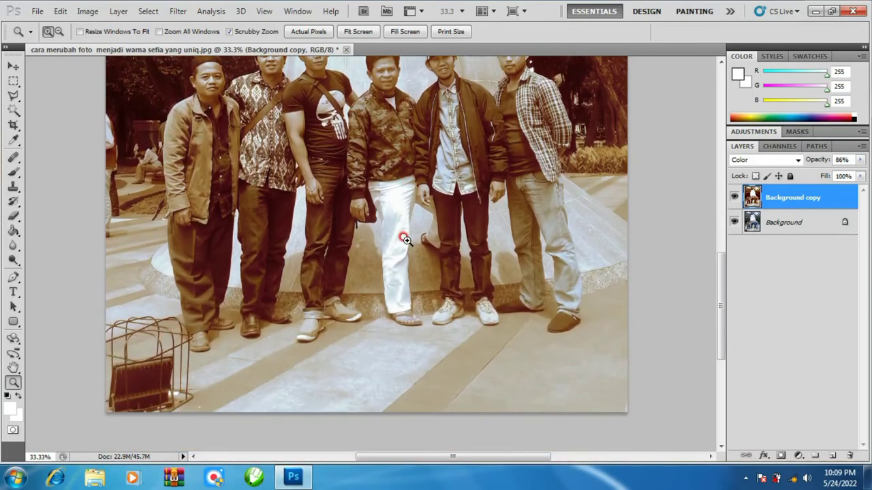
scroll(404, 240, "up", 1)
scroll(405, 240, "up", 1)
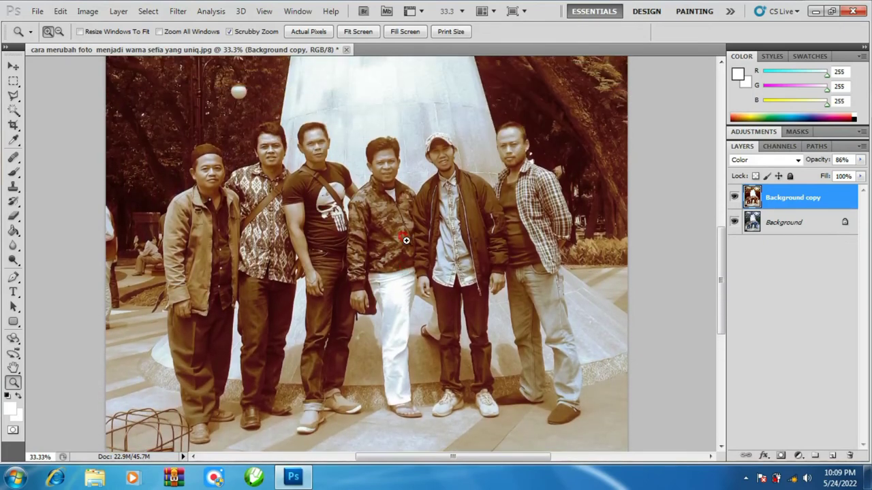
scroll(406, 240, "up", 1)
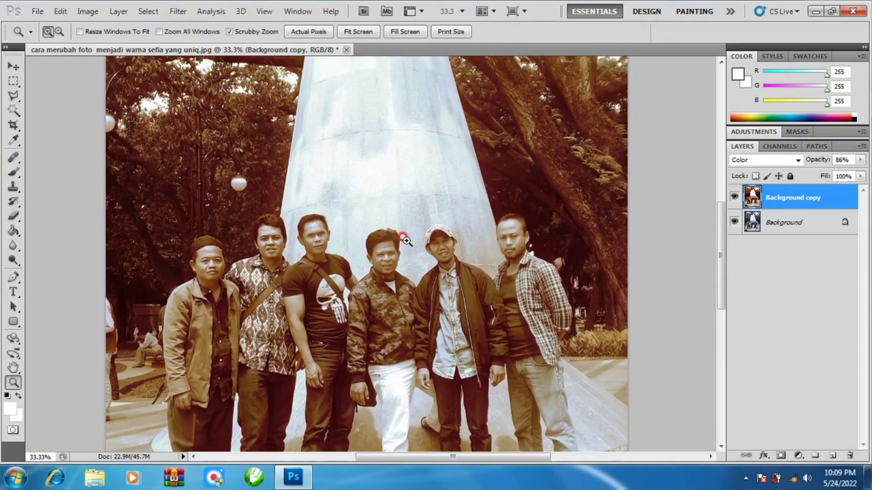
Zoom closer on the men and tower, scrolling from the bust down to their feet.
left_click(406, 241)
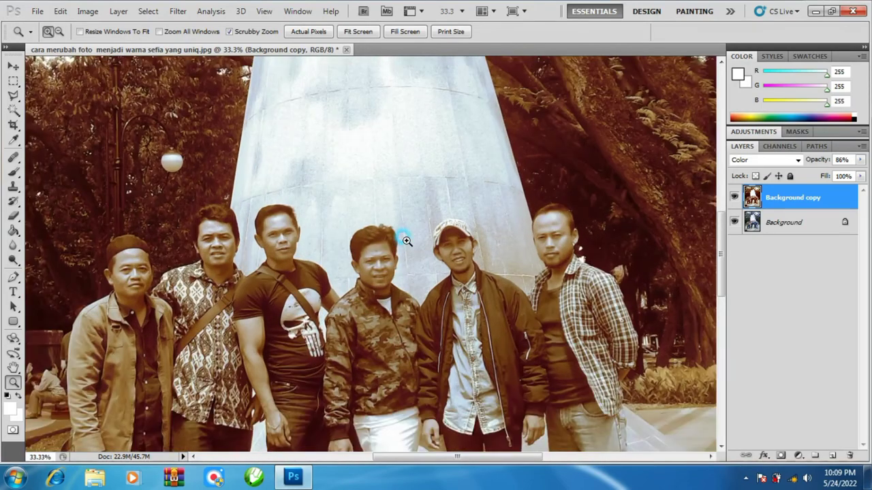
scroll(405, 238, "up", 1)
scroll(405, 239, "up", 1)
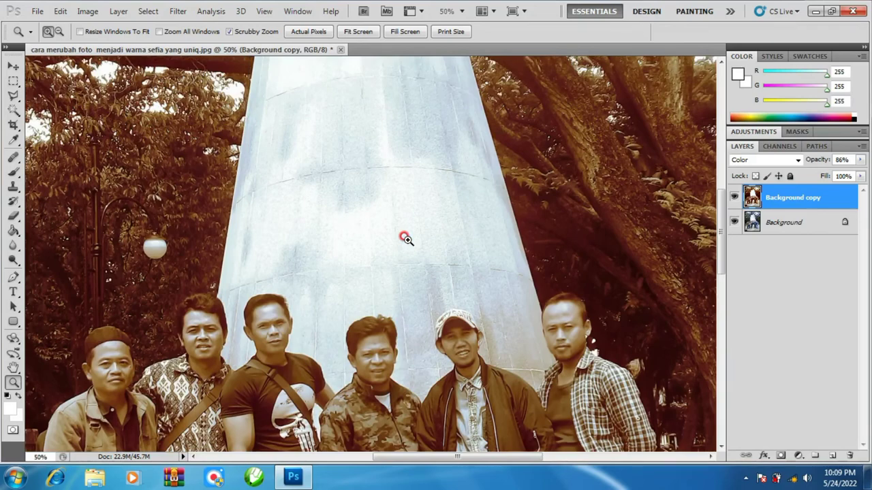
scroll(405, 239, "up", 1)
scroll(405, 239, "up", 1)
scroll(405, 238, "up", 1)
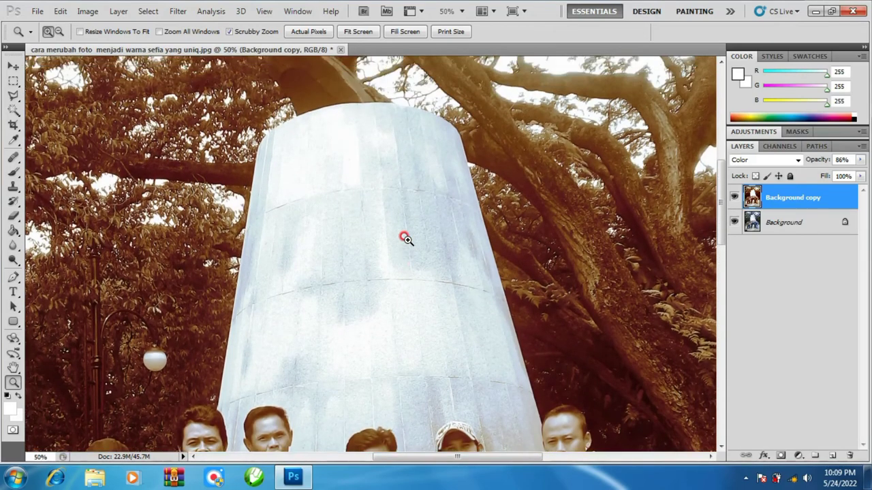
scroll(406, 239, "up", 2)
scroll(406, 239, "up", 1)
scroll(405, 238, "up", 2)
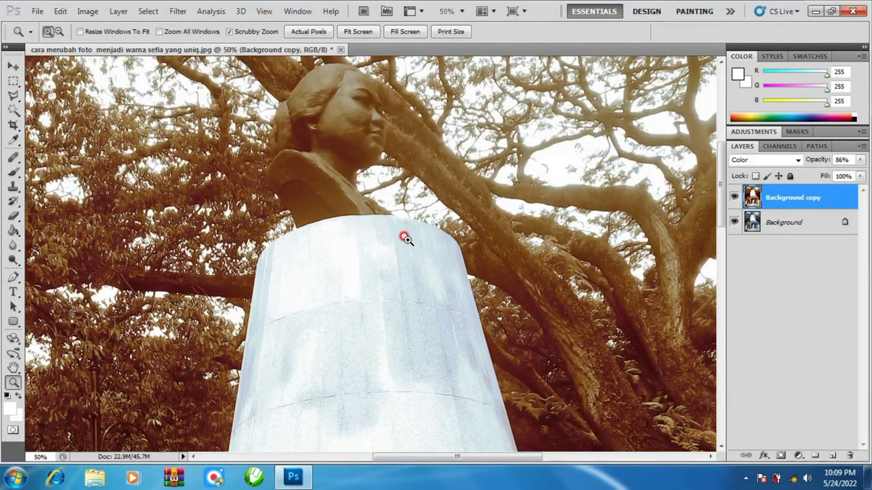
scroll(406, 238, "down", 1)
scroll(406, 238, "down", 2)
scroll(406, 239, "down", 1)
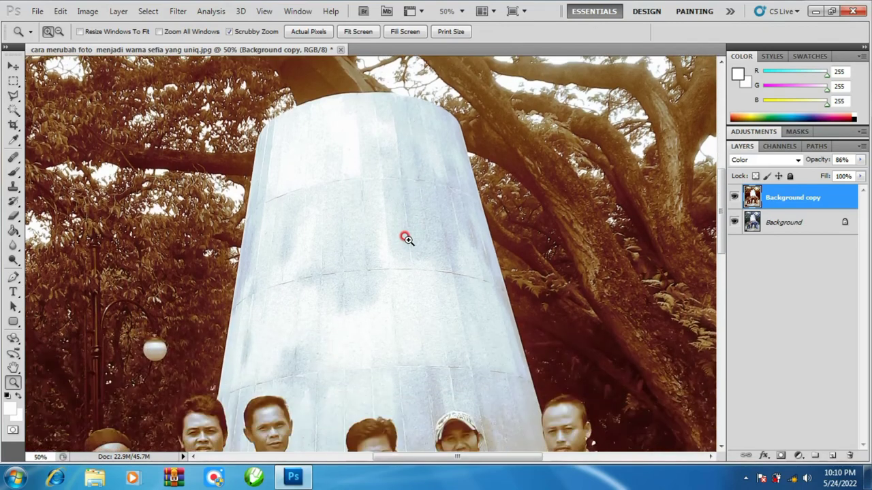
scroll(406, 239, "down", 1)
scroll(406, 239, "down", 1)
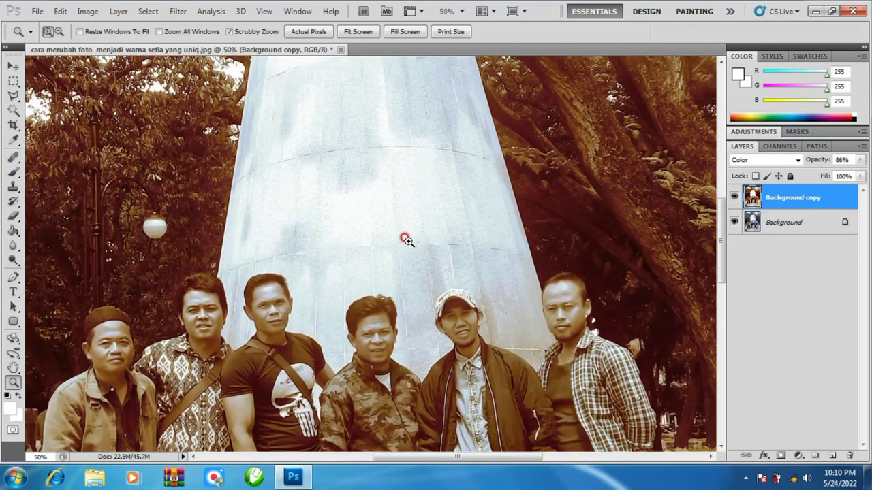
scroll(406, 239, "down", 1)
scroll(406, 240, "down", 1)
scroll(406, 241, "down", 1)
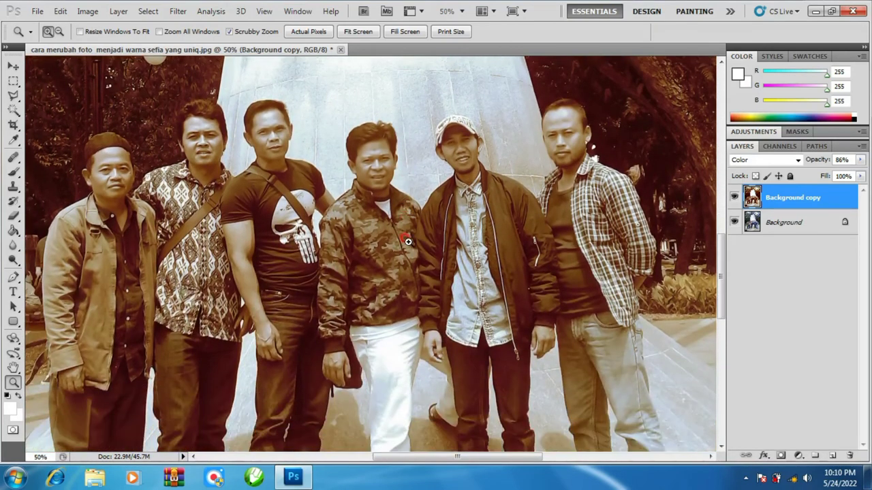
scroll(407, 241, "down", 1)
scroll(407, 241, "down", 1)
scroll(406, 241, "down", 1)
scroll(406, 240, "down", 1)
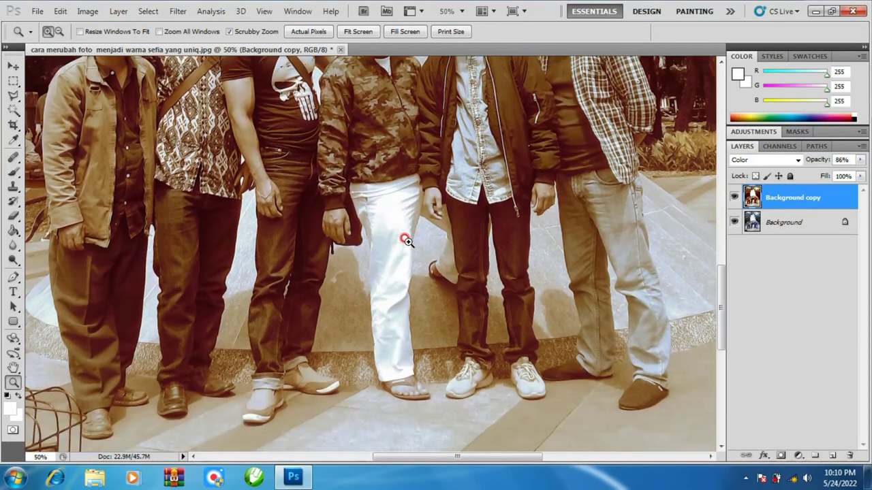
scroll(406, 240, "down", 1)
scroll(406, 240, "up", 1)
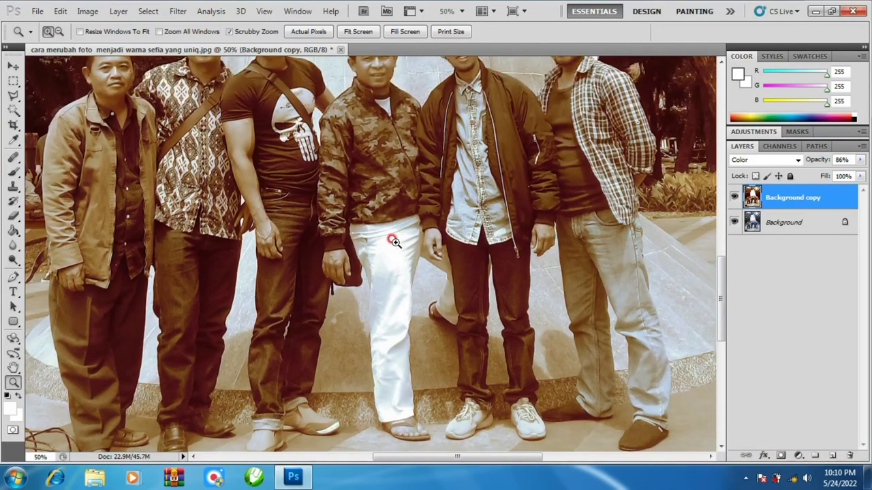
scroll(196, 139, "up", 1)
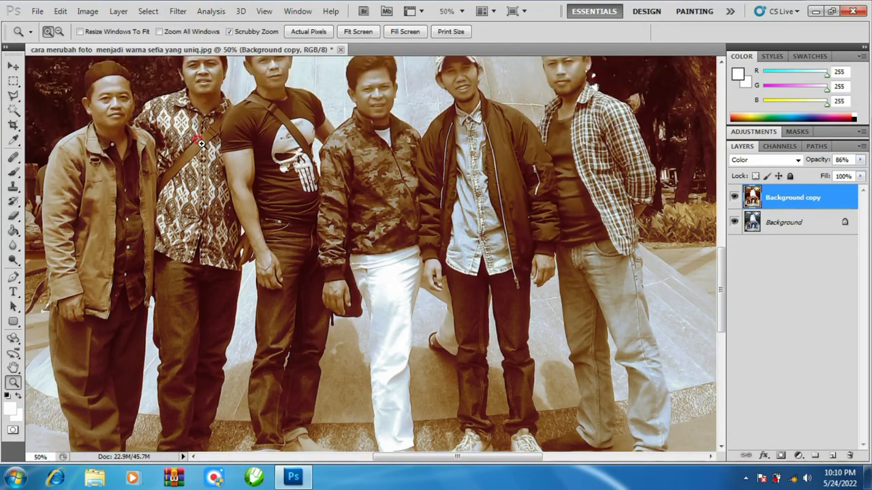
scroll(201, 143, "up", 1)
scroll(201, 143, "up", 1)
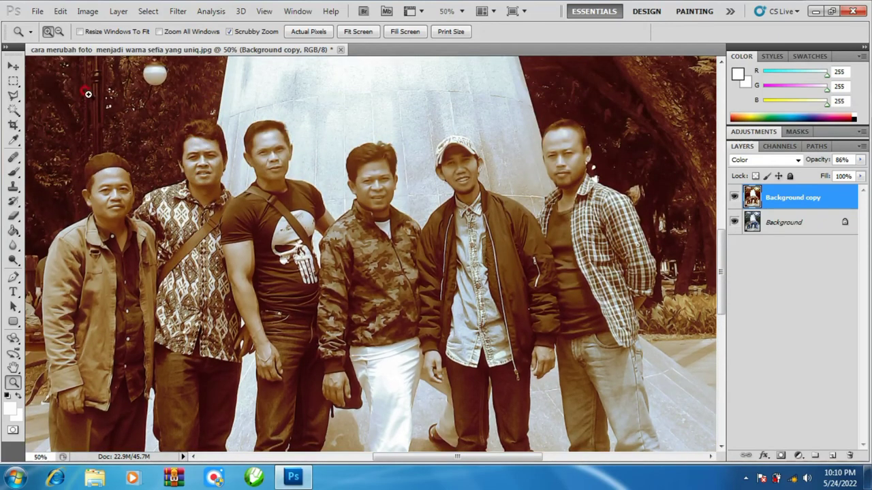
Zoom back out until the whole photo shows at 16.7%.
left_click(60, 31)
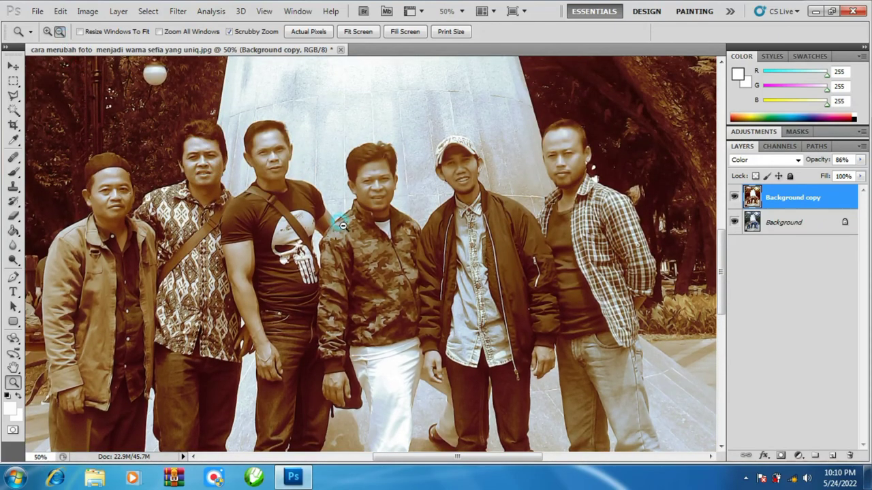
left_click(429, 236)
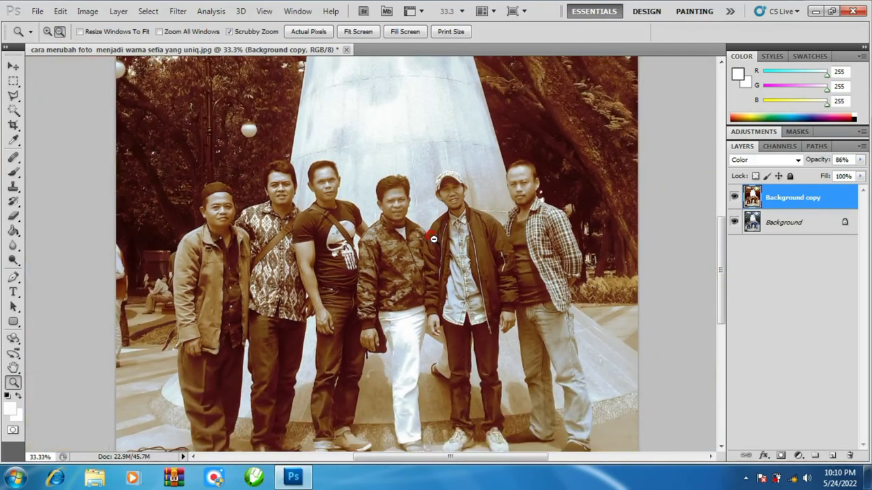
left_click(432, 236)
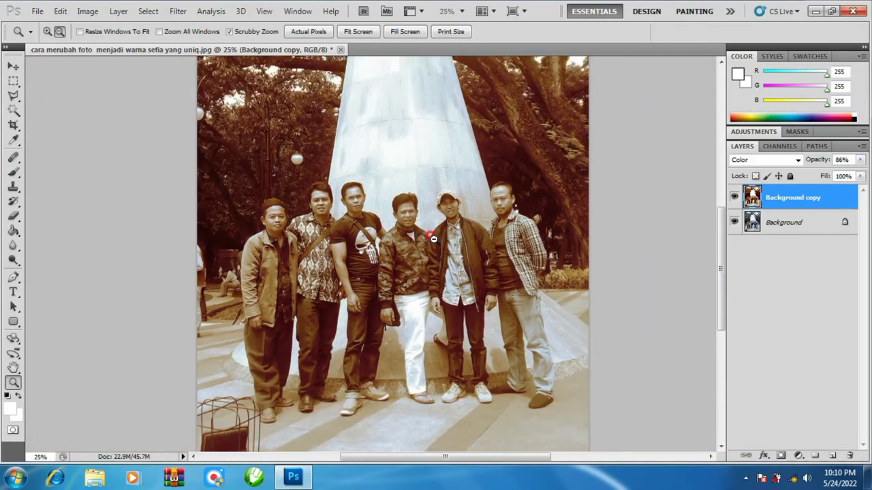
left_click(433, 239)
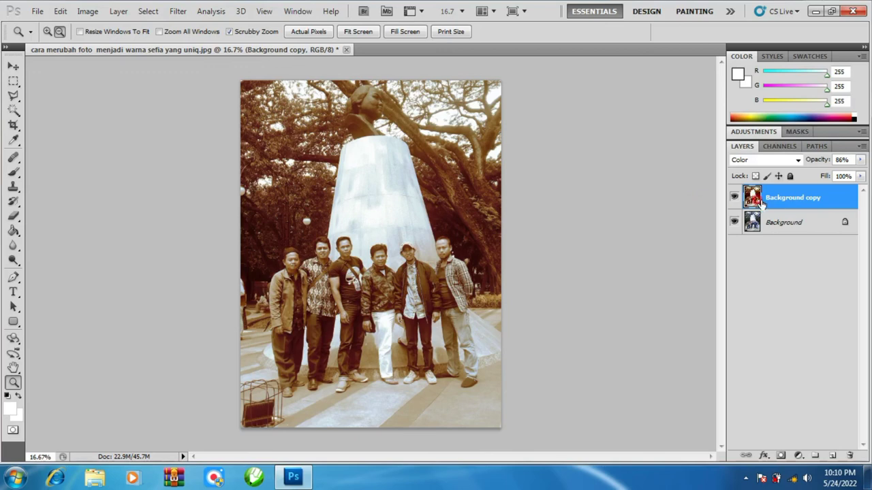
left_click(734, 197)
left_click(734, 198)
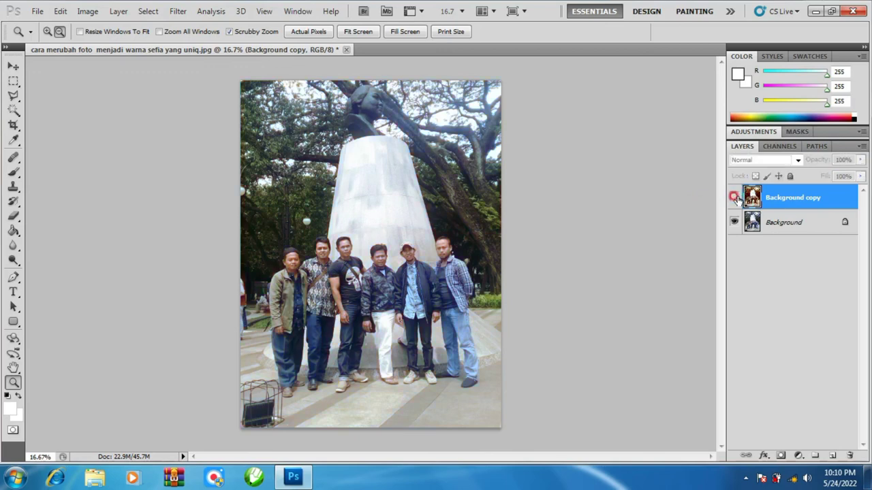
left_click(734, 197)
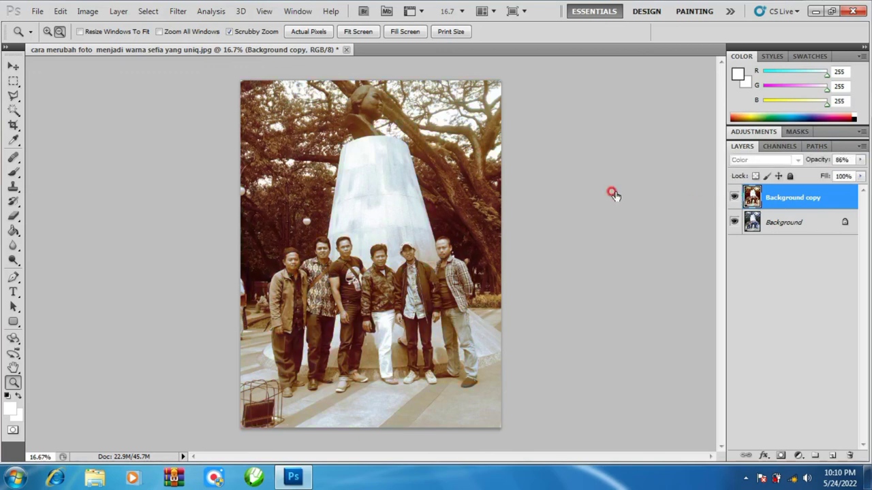